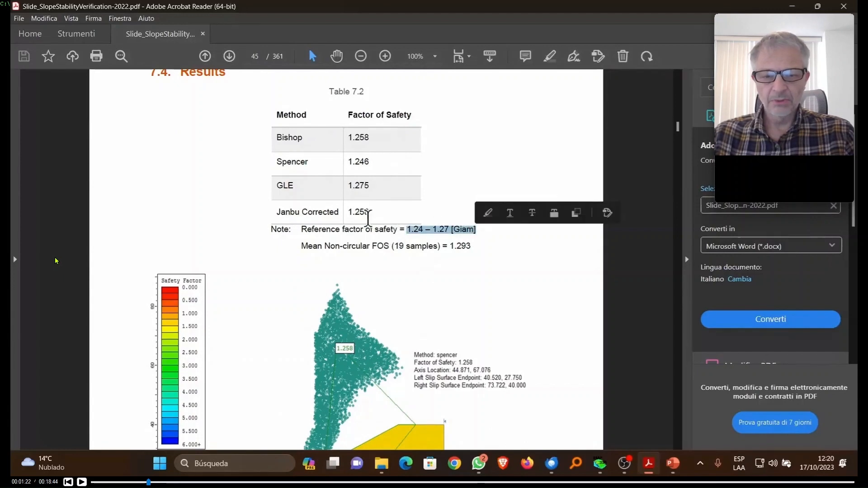
Step: Review the section 7.4 reference results in the PDF, highlighting the Spencer solution figure and the method named in its caption
scroll(402, 350, down, 5)
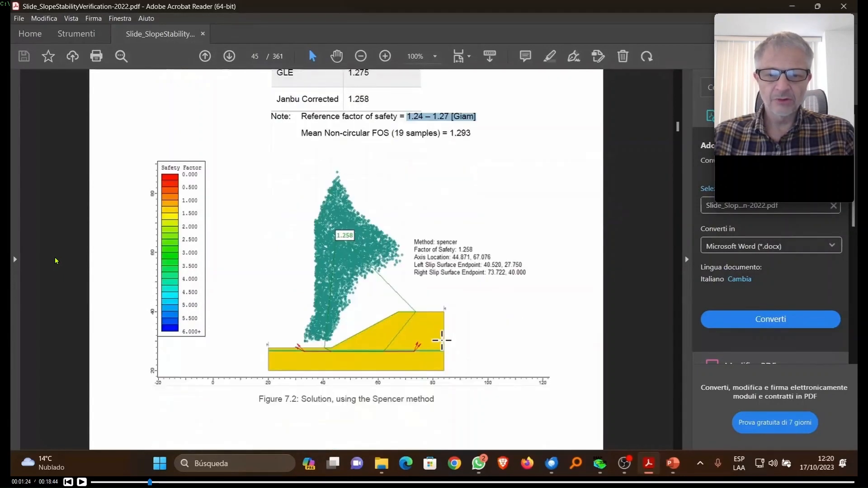
drag(242, 182, 533, 413)
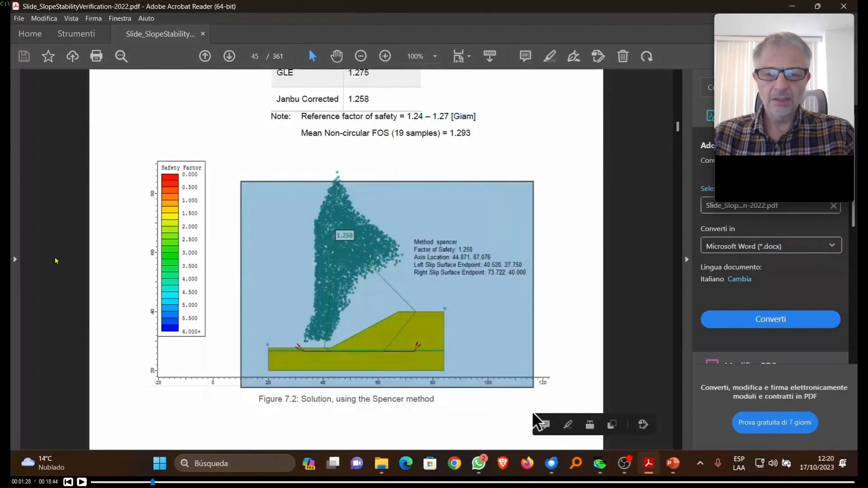
scroll(407, 339, down, 5)
scroll(367, 341, down, 5)
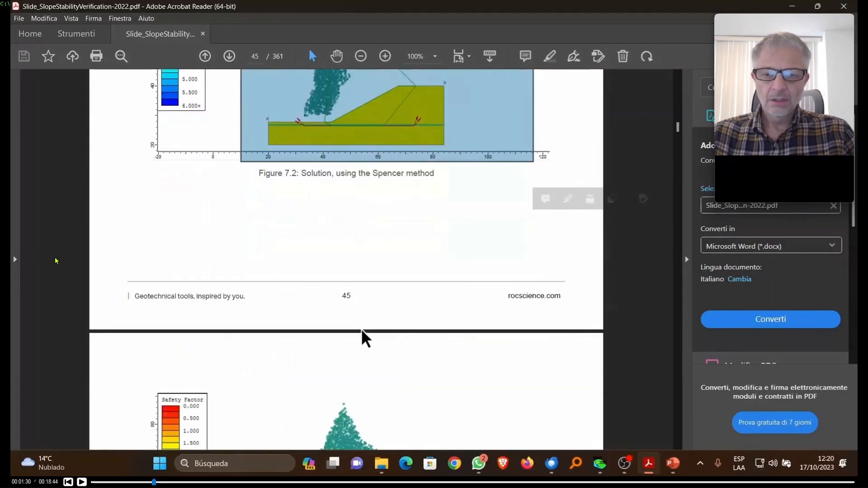
drag(372, 174, 446, 175)
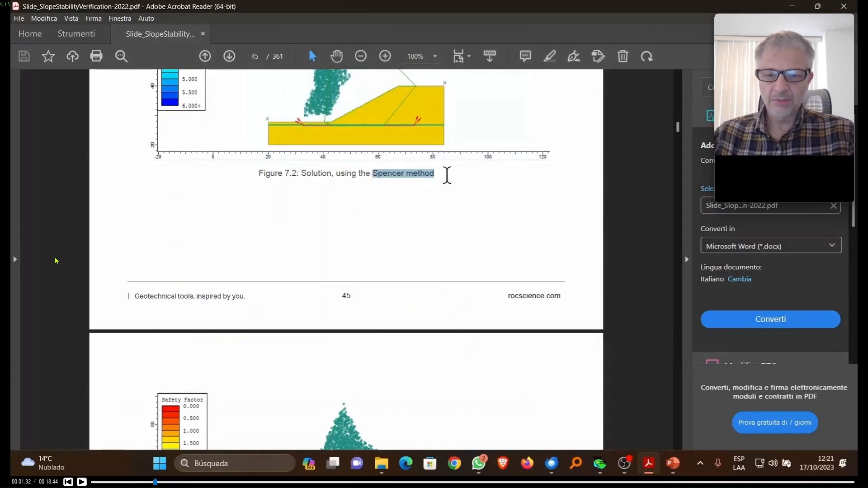
scroll(380, 262, down, 12)
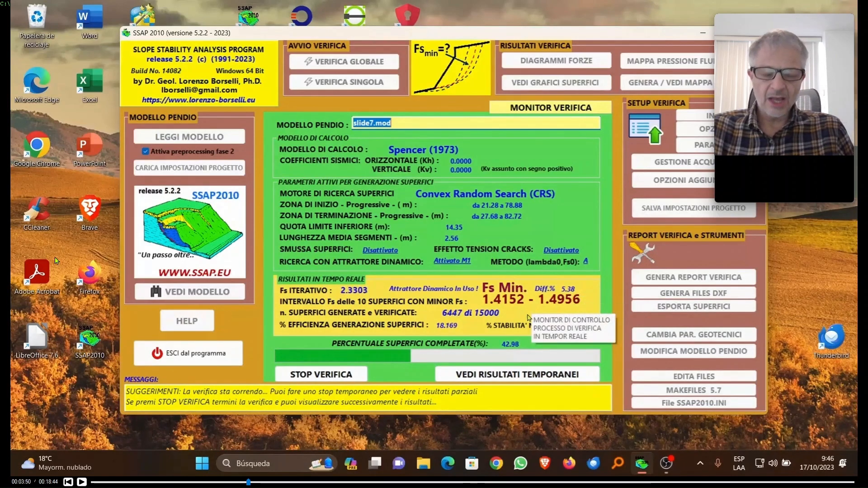
Step: Open the temporary results of the running verification and examine the minimum-Fs slip surface along the thin weak layer
click(514, 378)
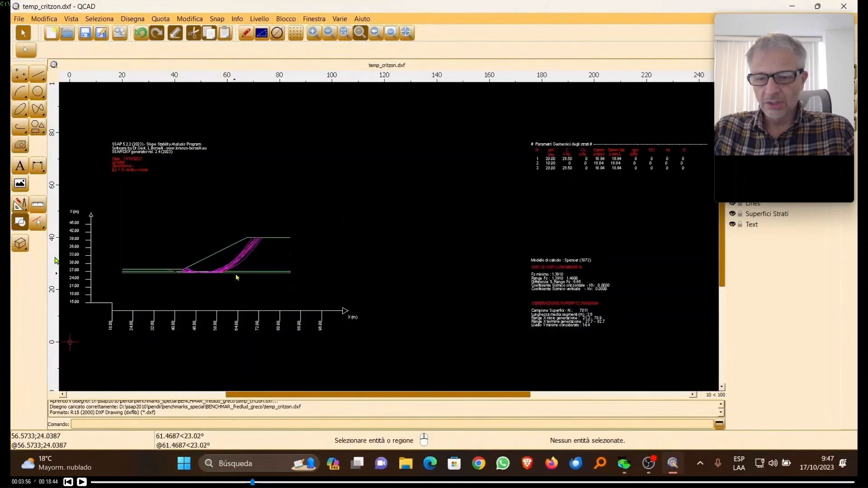
scroll(235, 276, up, 3)
scroll(204, 262, up, 2)
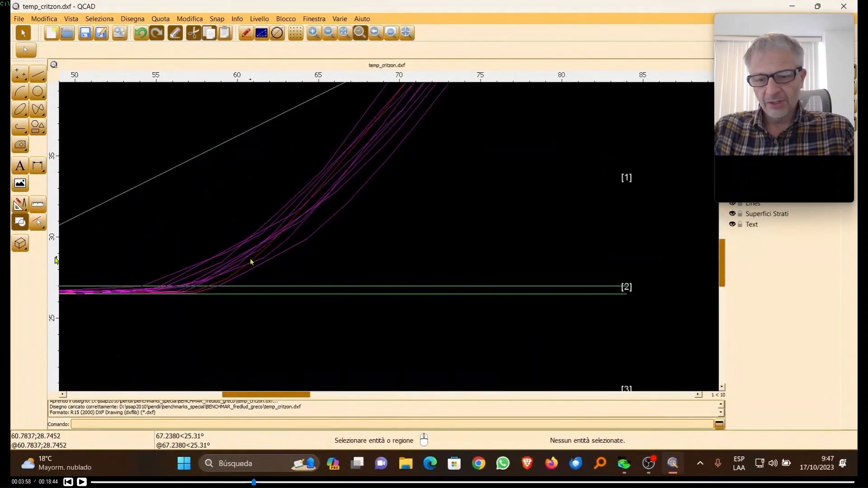
click(252, 260)
scroll(250, 270, down, 2)
scroll(113, 248, down, 1)
scroll(113, 248, up, 2)
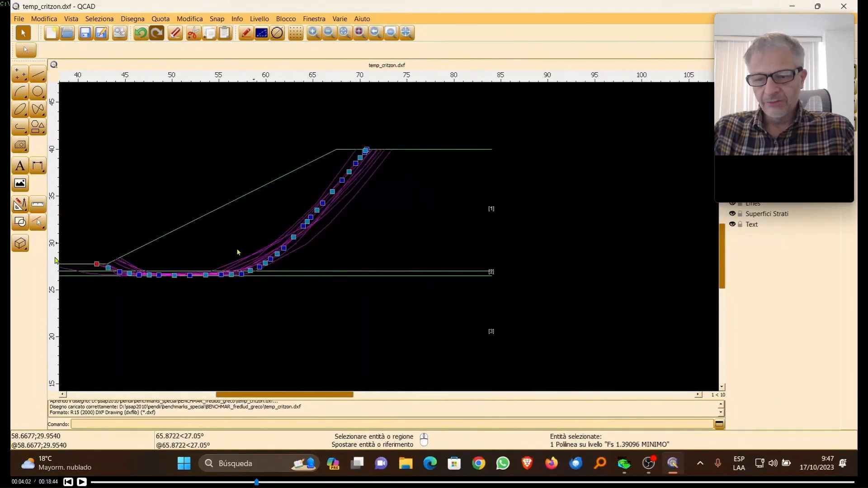
scroll(129, 272, up, 4)
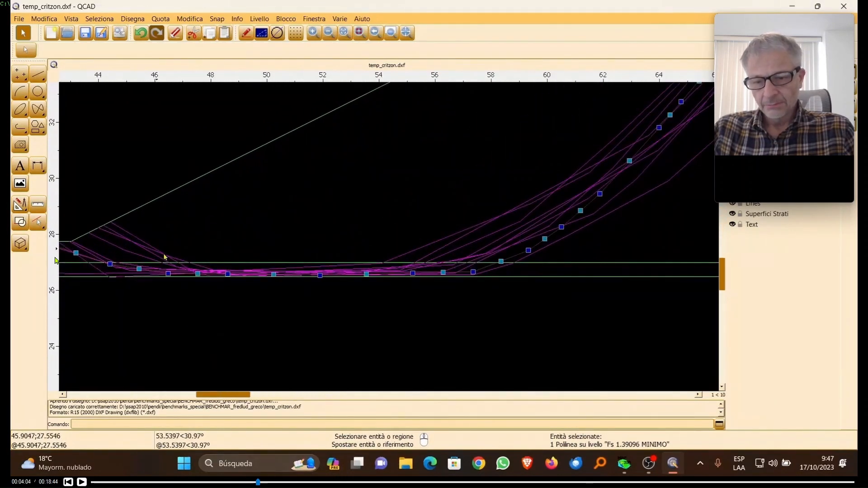
scroll(423, 253, down, 3)
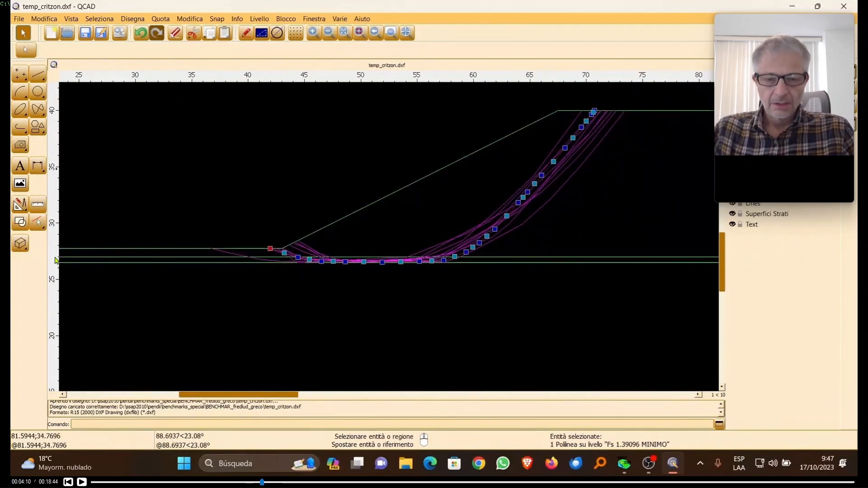
Step: Clear the selection and reselect the minimum-Fs slip surface through its layer
key(Escape)
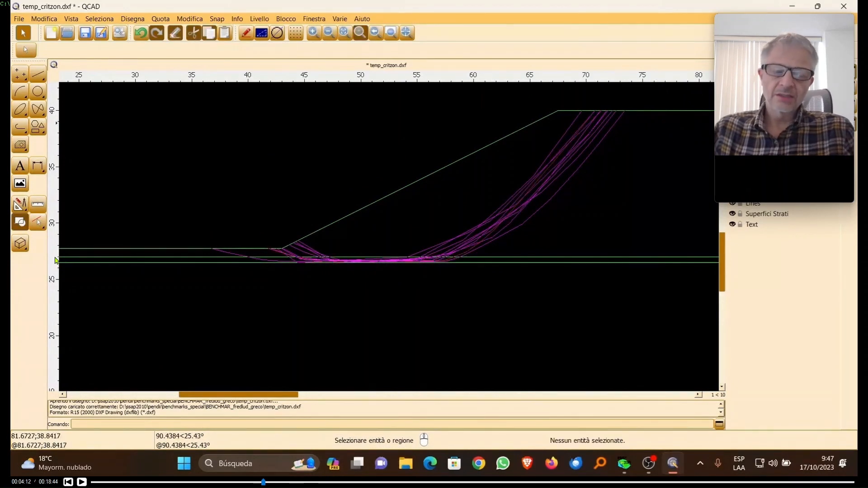
right_click(769, 119)
click(774, 199)
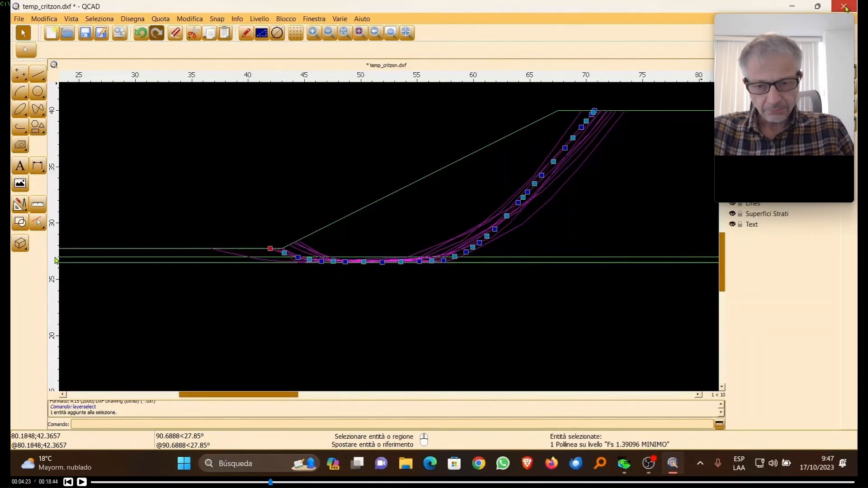
Step: Set the QCAD interface language to English and close the program without saving the changes to temp_critzon.dxf
click(51, 19)
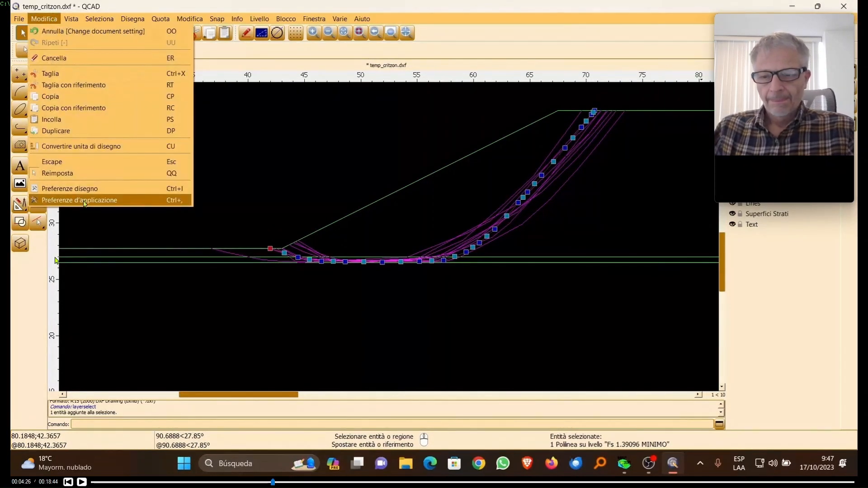
click(73, 203)
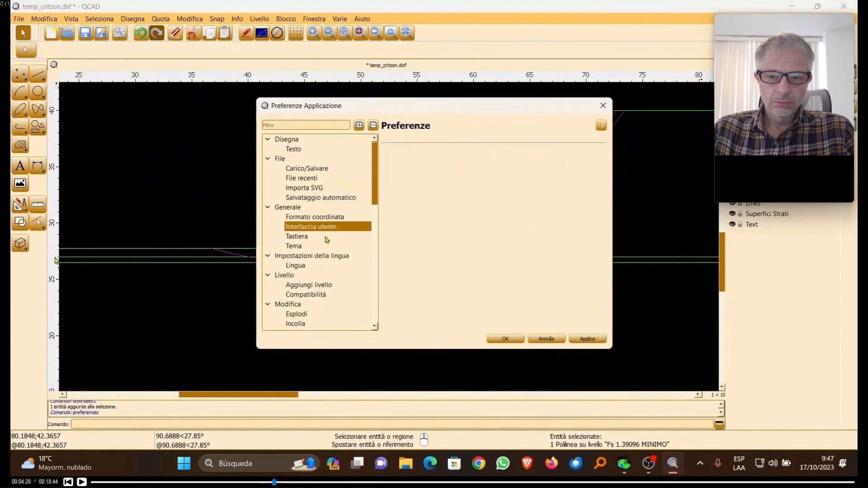
click(297, 265)
click(516, 147)
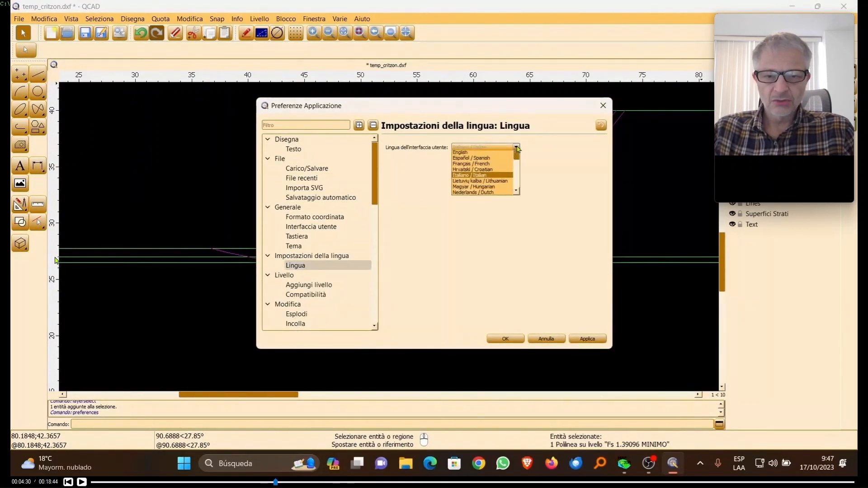
click(465, 166)
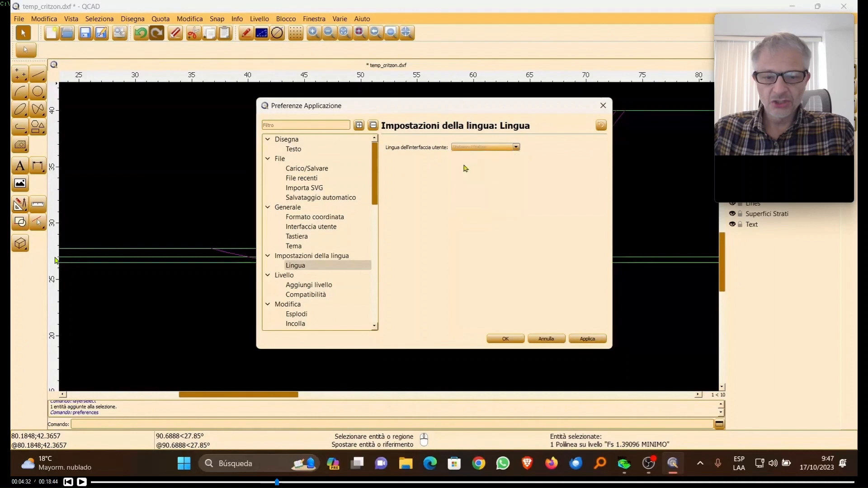
click(584, 340)
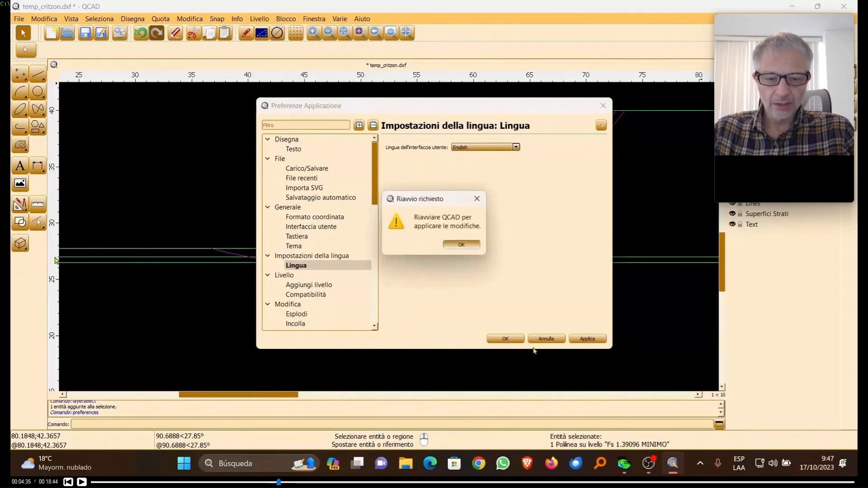
click(462, 245)
click(506, 339)
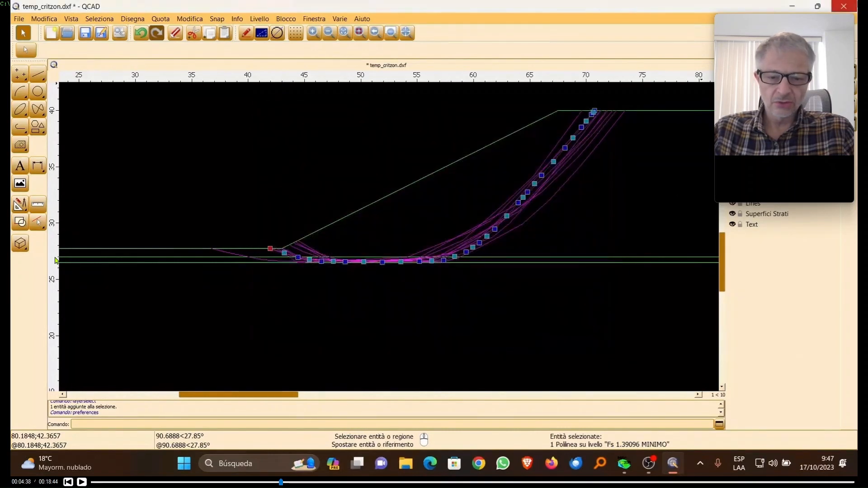
click(843, 6)
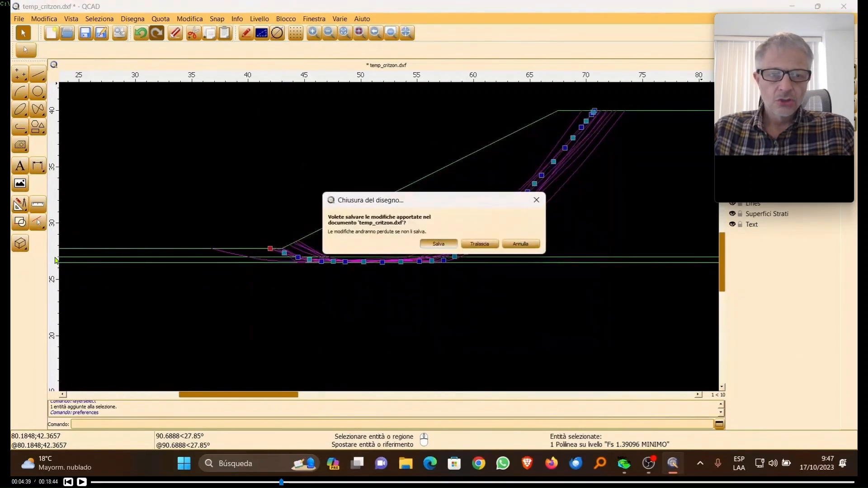
click(480, 244)
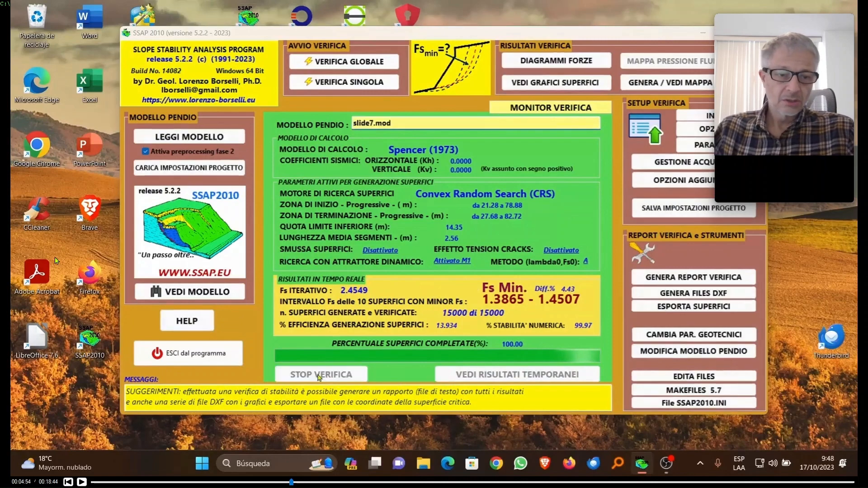
Step: Display the slope graph for the group of 10 surfaces with the lowest Fs (critical band)
click(508, 234)
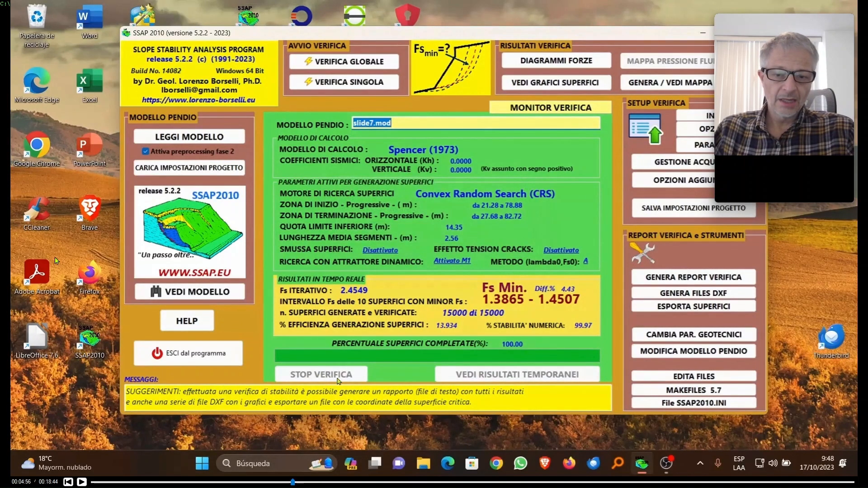
click(545, 84)
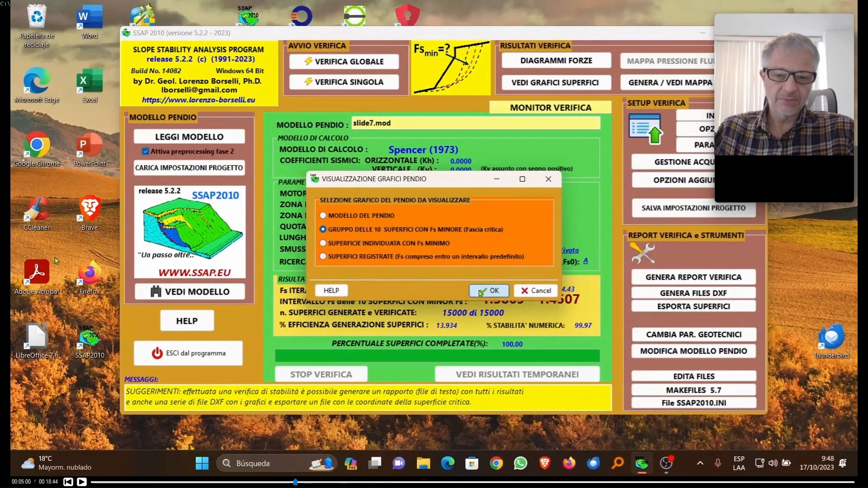
click(480, 293)
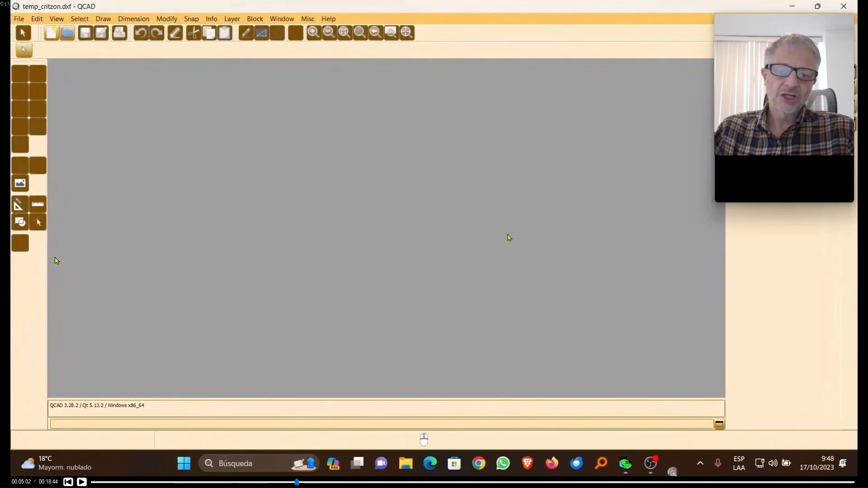
Step: Select the minimum-Fs slip surface, examine its full shape across the slope, and close the drawing
scroll(232, 271, up, 5)
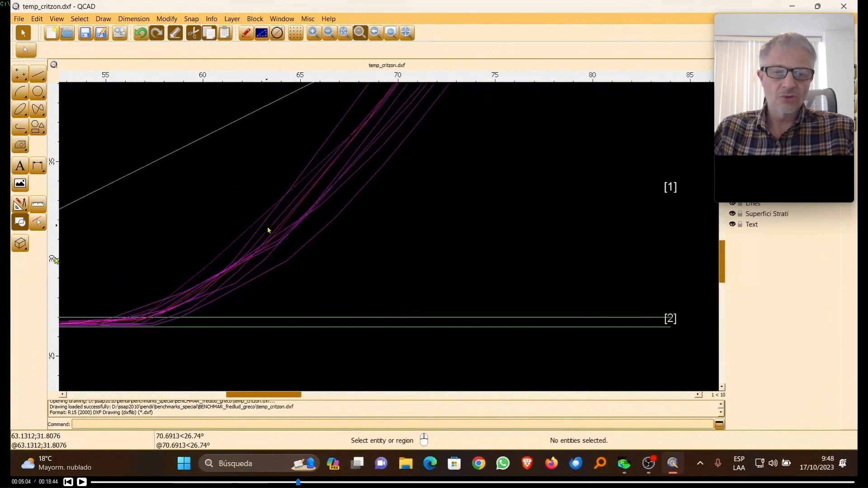
scroll(301, 208, up, 2)
click(307, 213)
scroll(303, 233, down, 2)
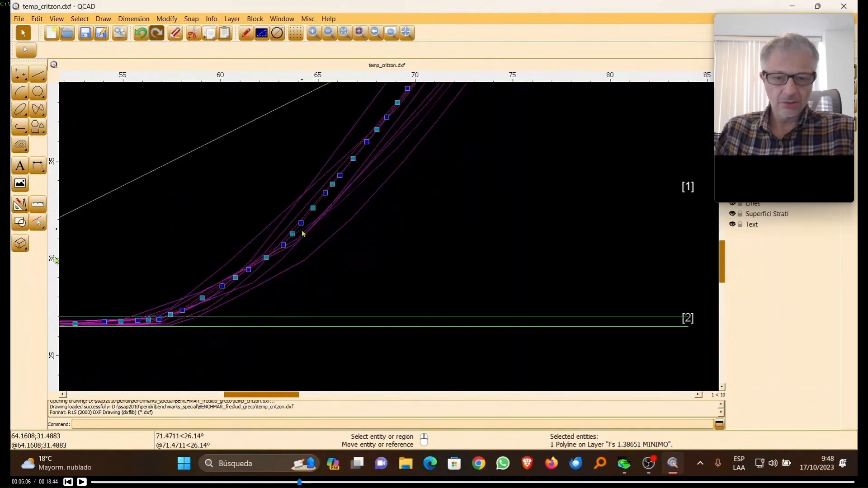
scroll(303, 233, down, 3)
scroll(300, 256, down, 2)
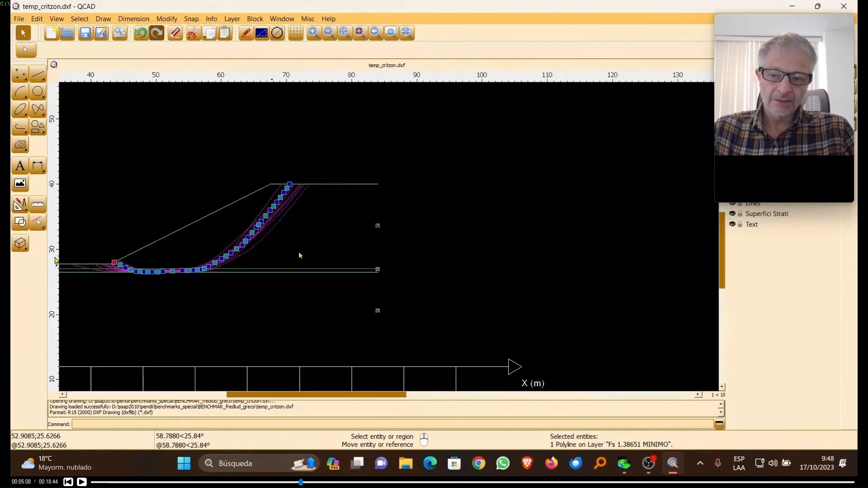
click(843, 7)
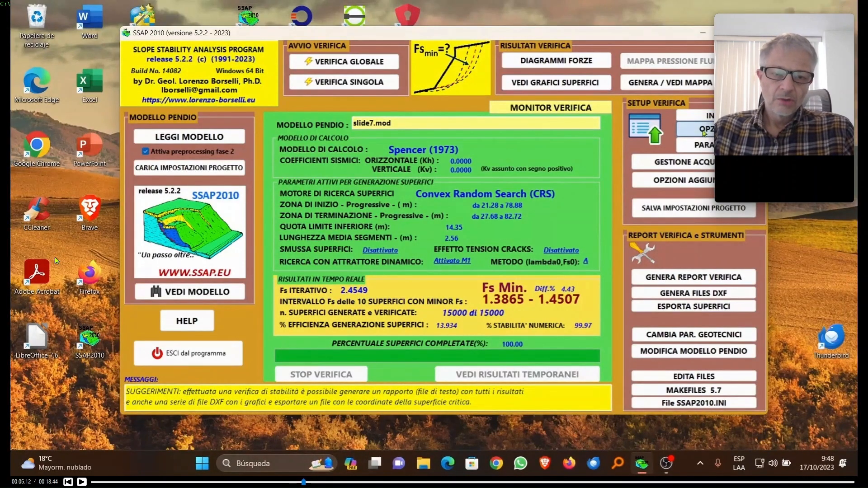
Step: Activate the sliding-surface smoothing effect in the general options and start a new global verification
click(704, 131)
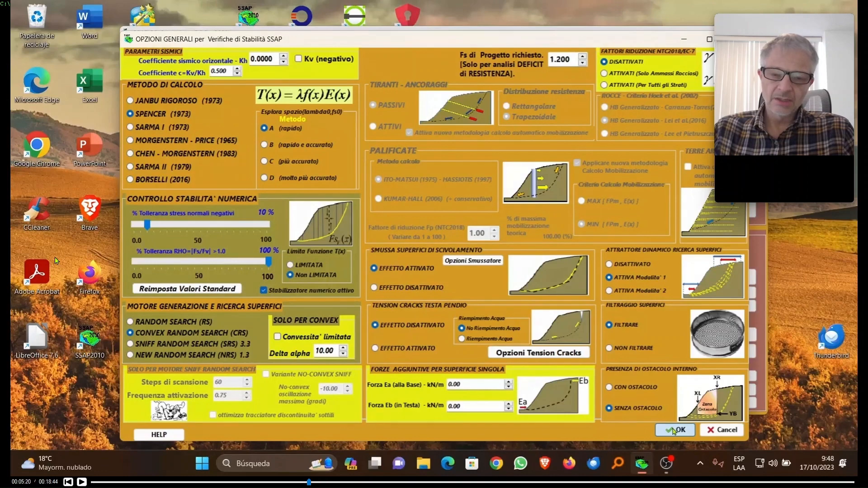
click(674, 431)
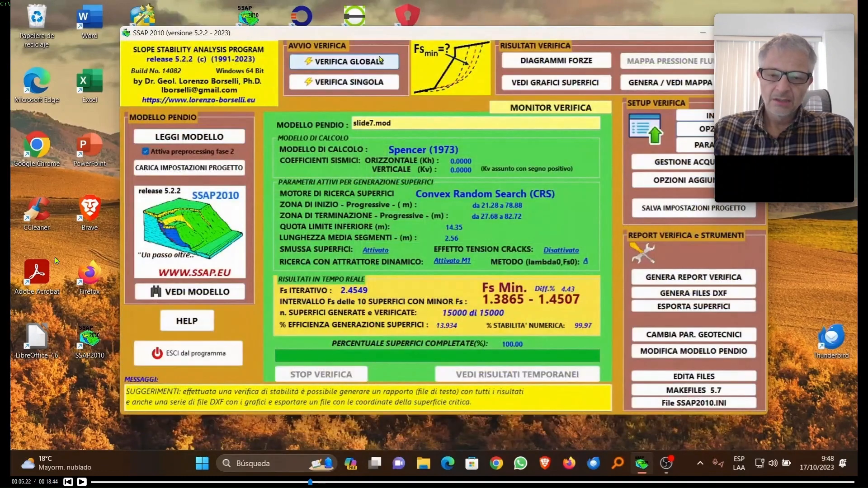
click(360, 63)
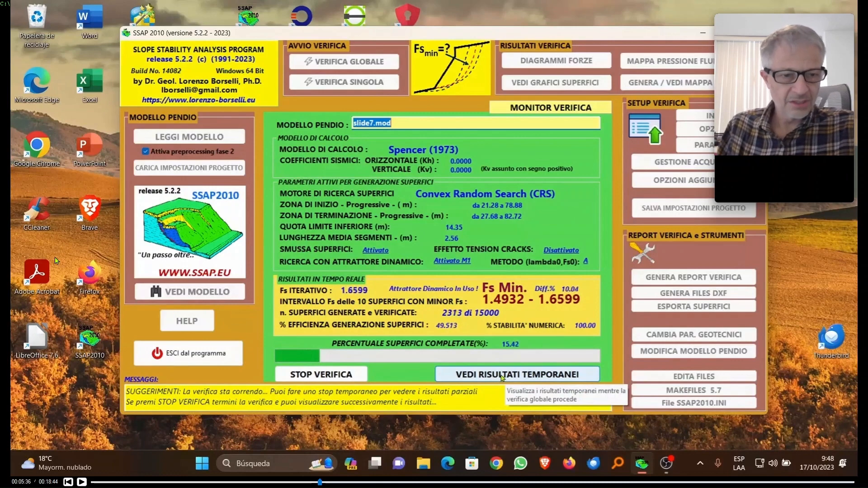
Step: Open the temporary results of the smoothed run and select several slip surfaces to compare their shapes and Fs layers
click(502, 375)
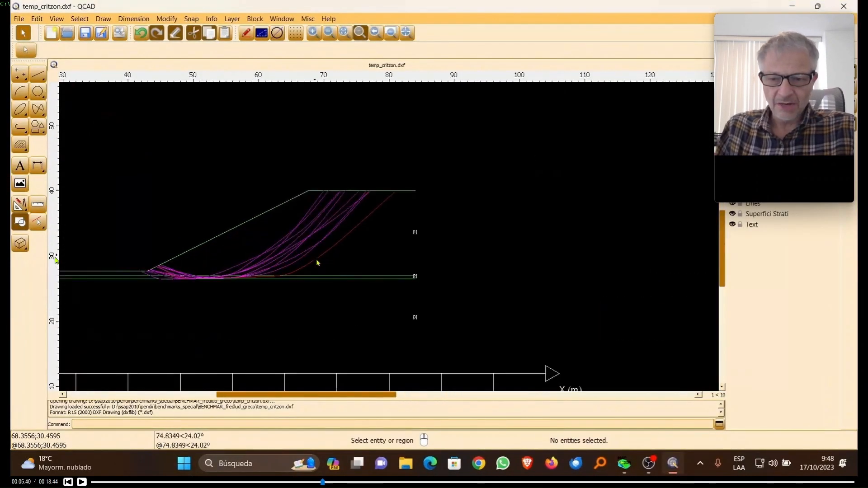
click(315, 260)
scroll(292, 254, up, 4)
click(288, 252)
scroll(286, 251, down, 3)
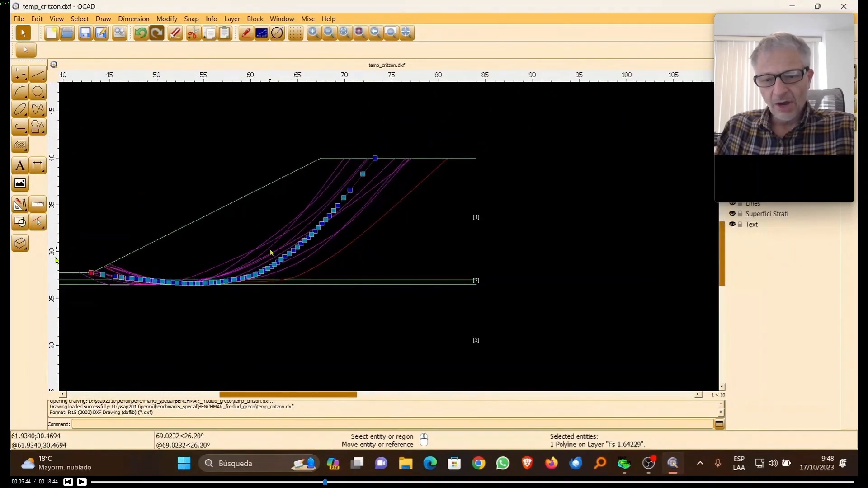
click(270, 242)
click(244, 277)
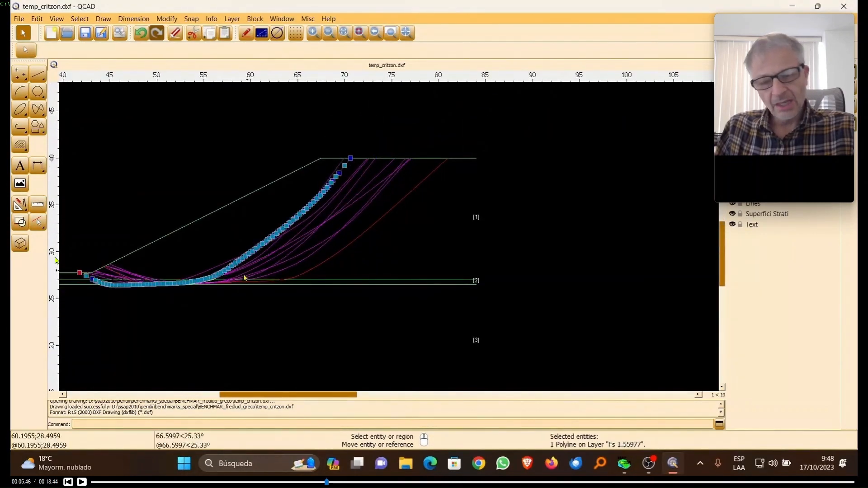
click(136, 286)
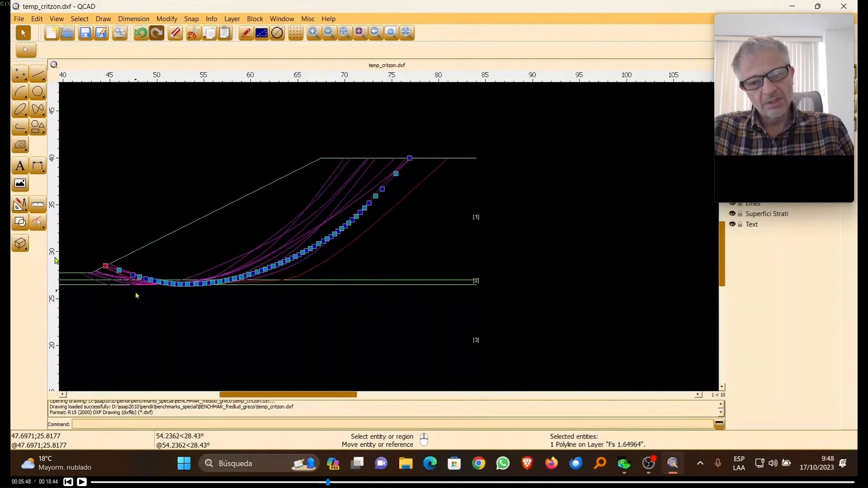
click(122, 282)
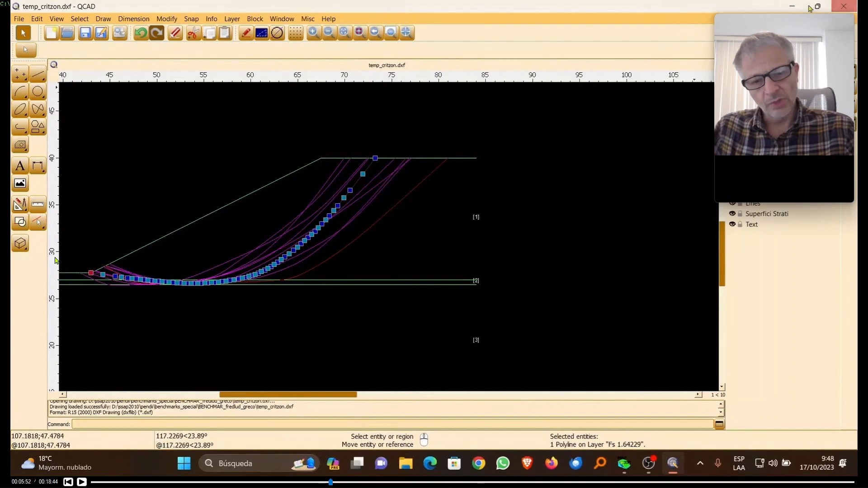
Step: Reload the temporary results of the running verification, select several slip surfaces including the minimum-Fs one to compare them, and close the drawing
click(844, 8)
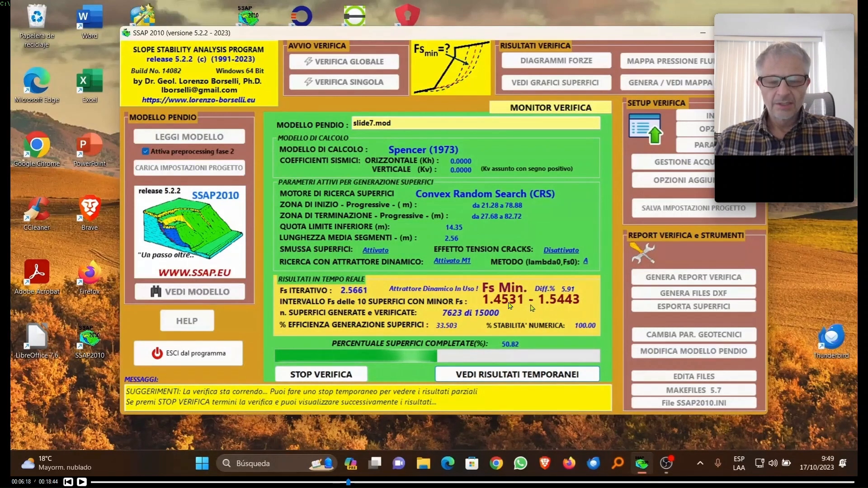
click(498, 378)
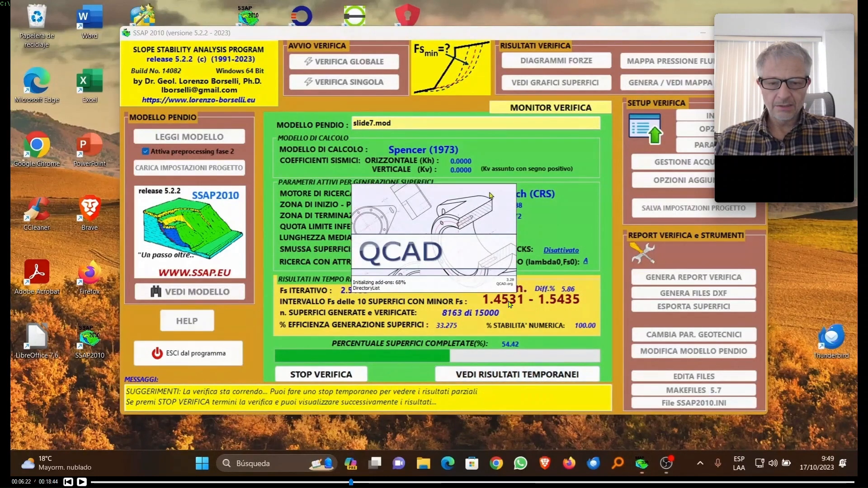
scroll(232, 261, up, 4)
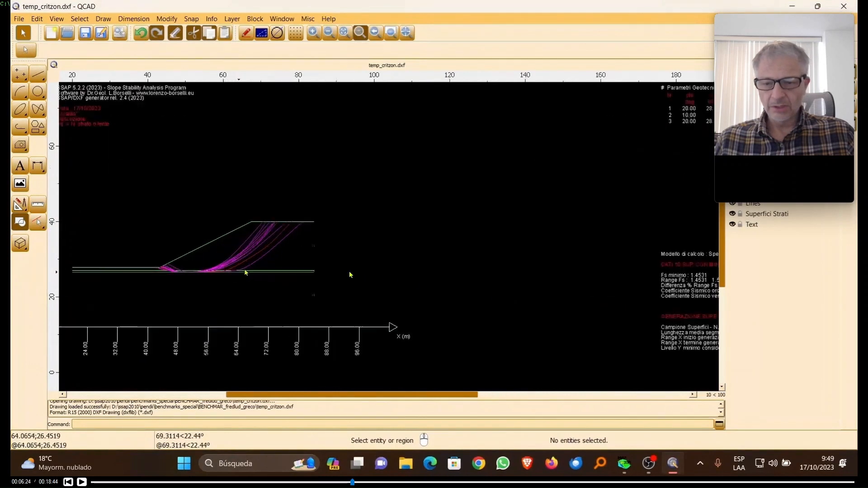
click(262, 245)
click(254, 231)
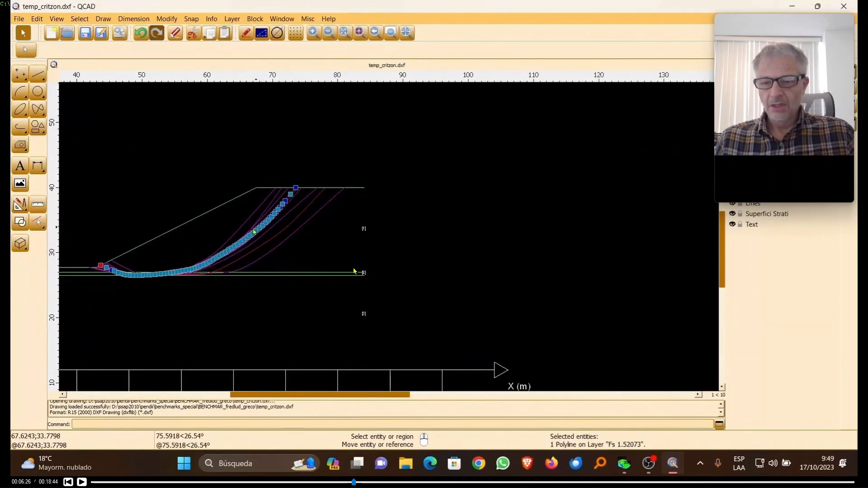
click(242, 231)
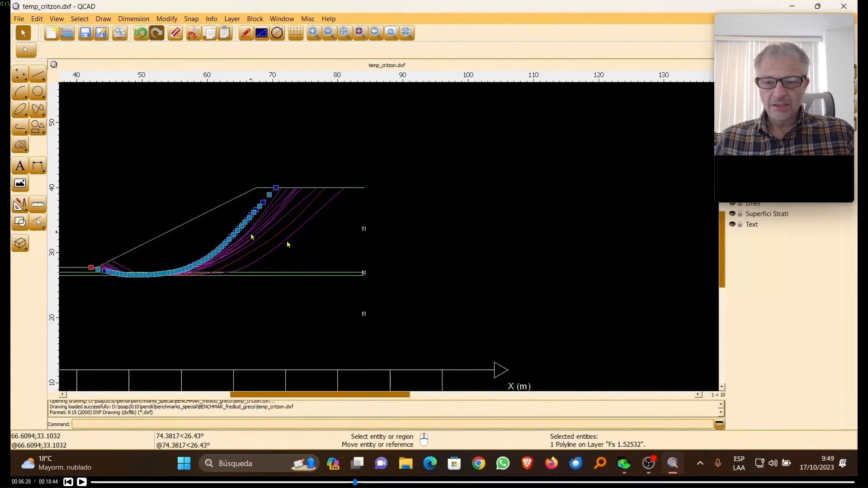
click(262, 233)
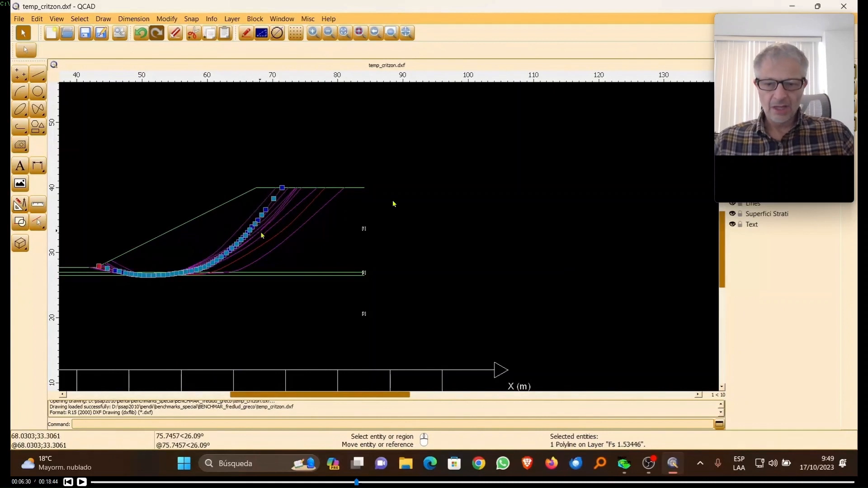
click(287, 217)
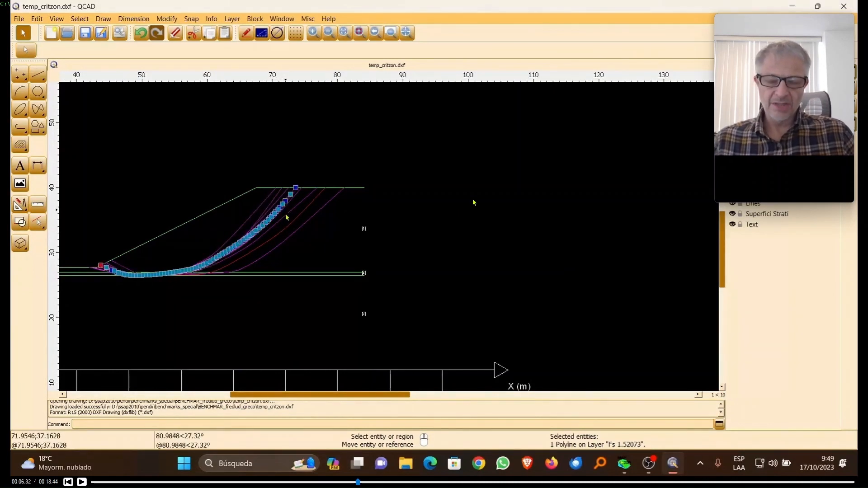
click(306, 223)
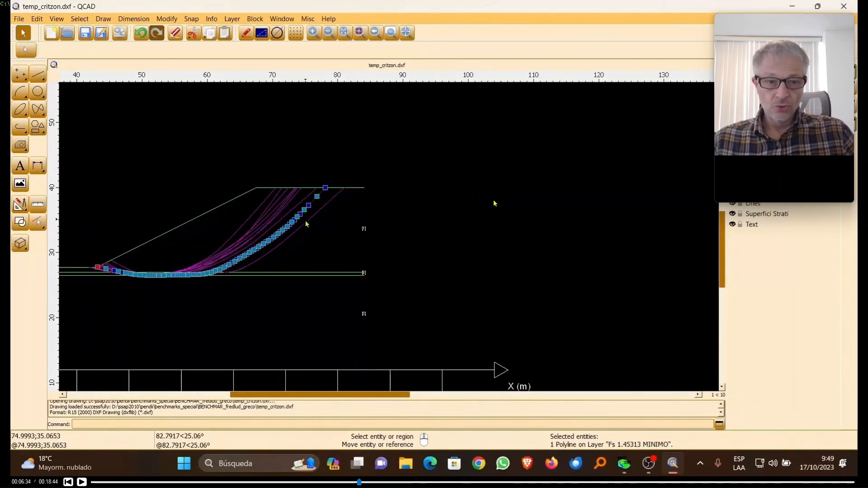
click(843, 6)
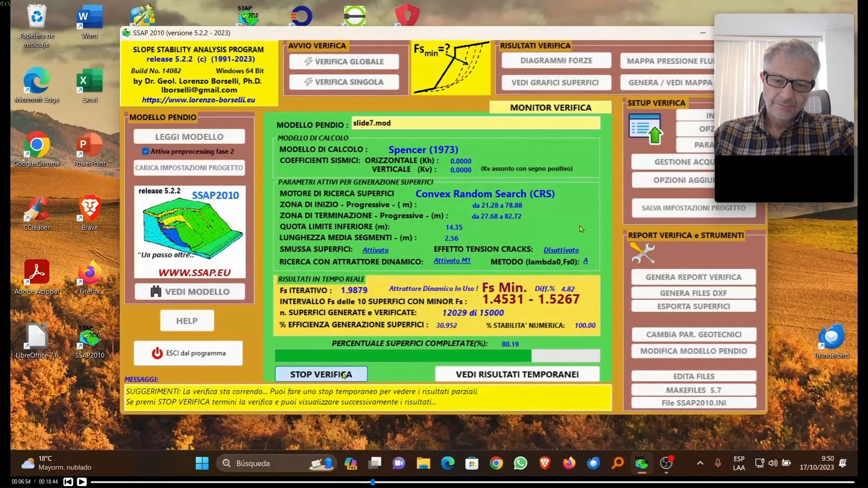
Step: Stop the running verification and display the slope graph for the group of 10 surfaces with the lowest Fs
click(345, 375)
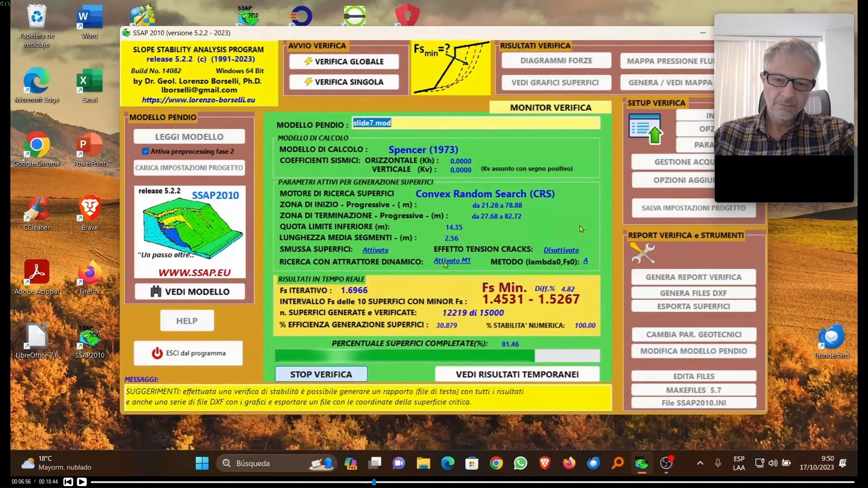
click(510, 235)
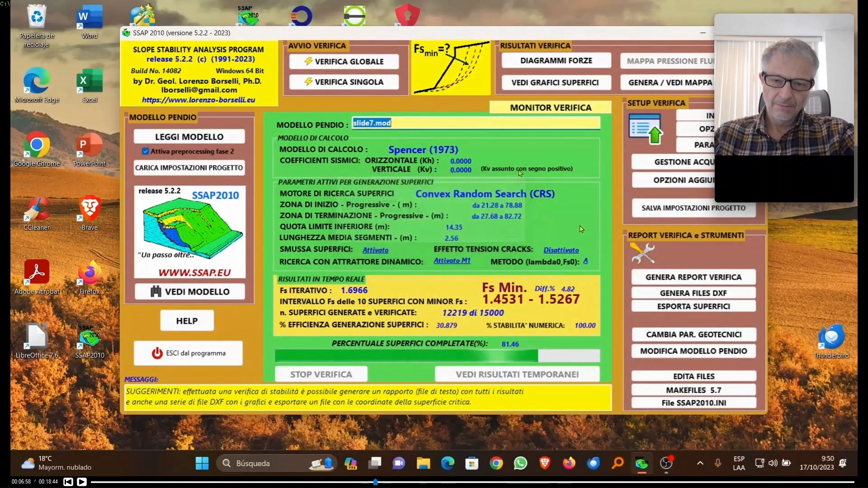
click(534, 87)
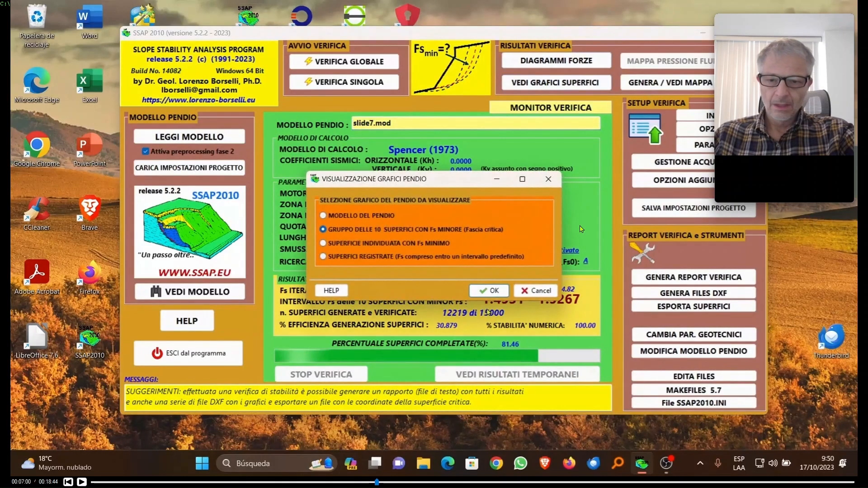
click(491, 292)
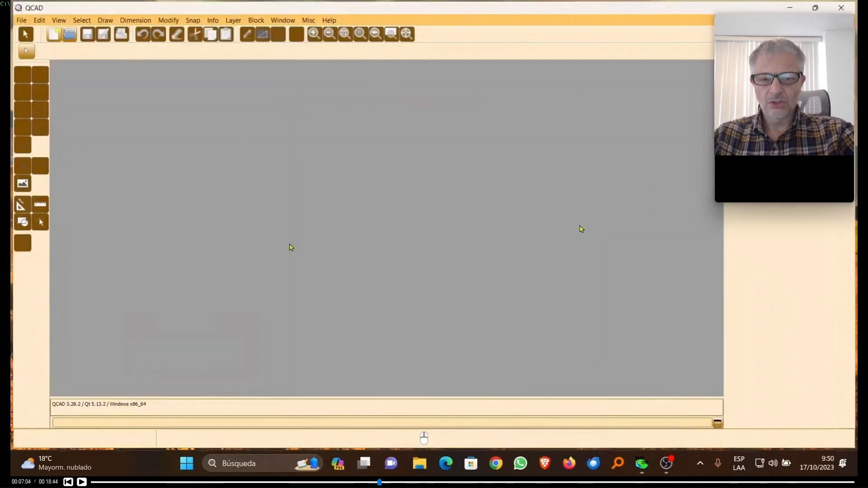
Step: Select the minimum-Fs surface and two other slip surfaces to compare their paths near the thin layer, and close the drawing without saving
scroll(253, 285, up, 2)
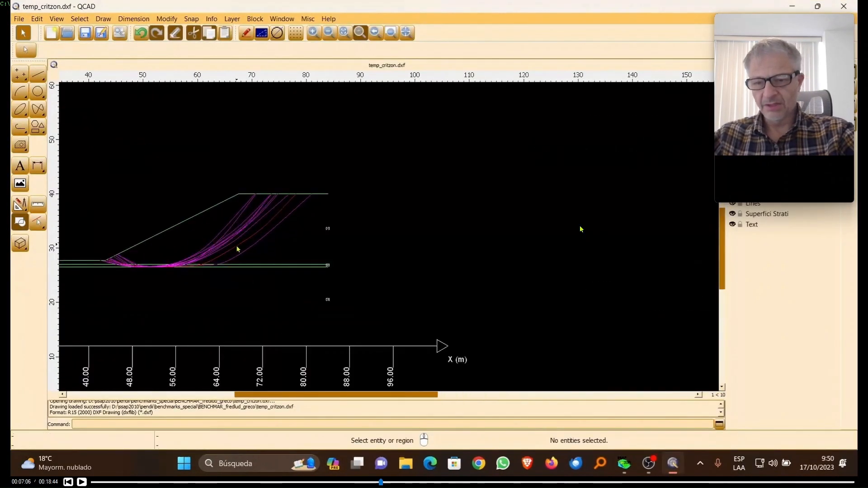
click(156, 272)
scroll(156, 274, up, 7)
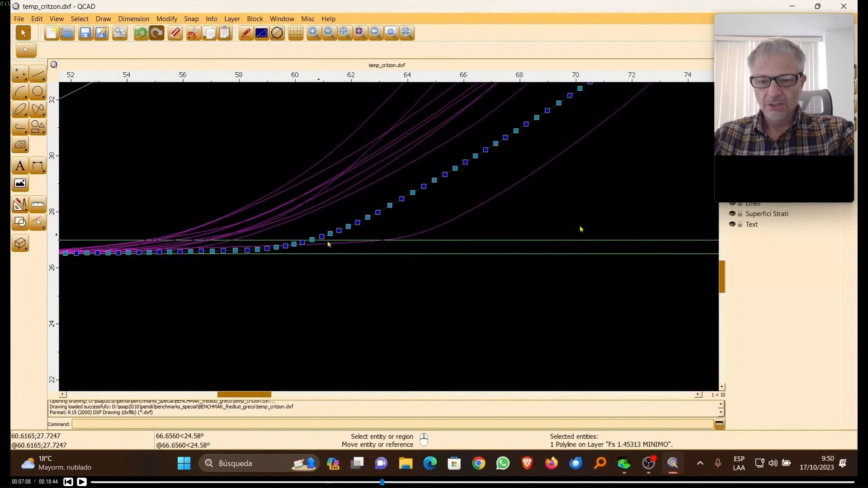
click(246, 231)
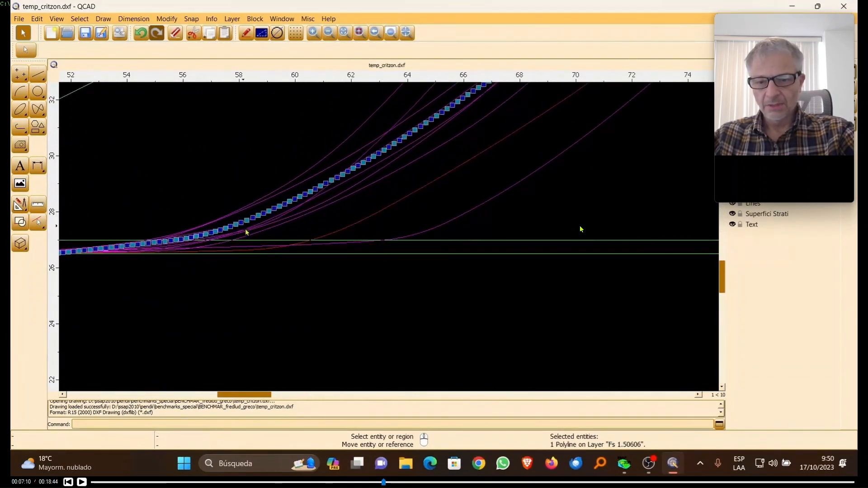
click(258, 233)
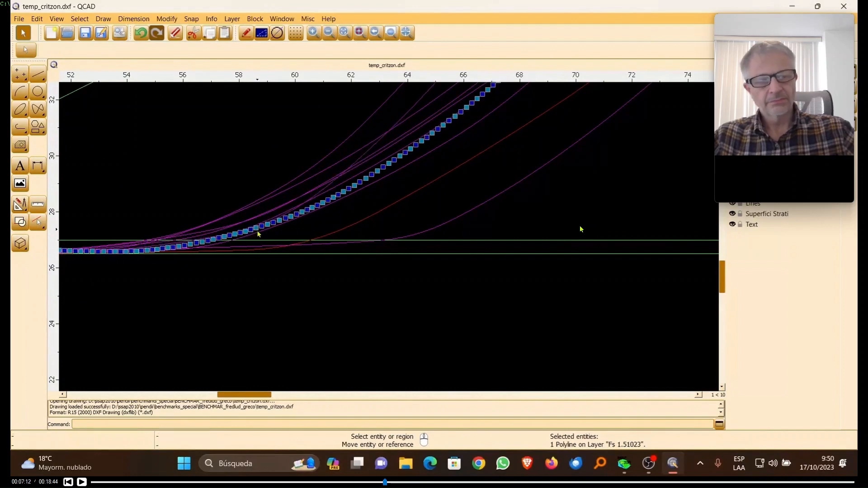
mouse_move(787, 28)
mouse_down()
mouse_move(814, 184)
mouse_move(796, 267)
mouse_move(793, 253)
mouse_up()
click(846, 7)
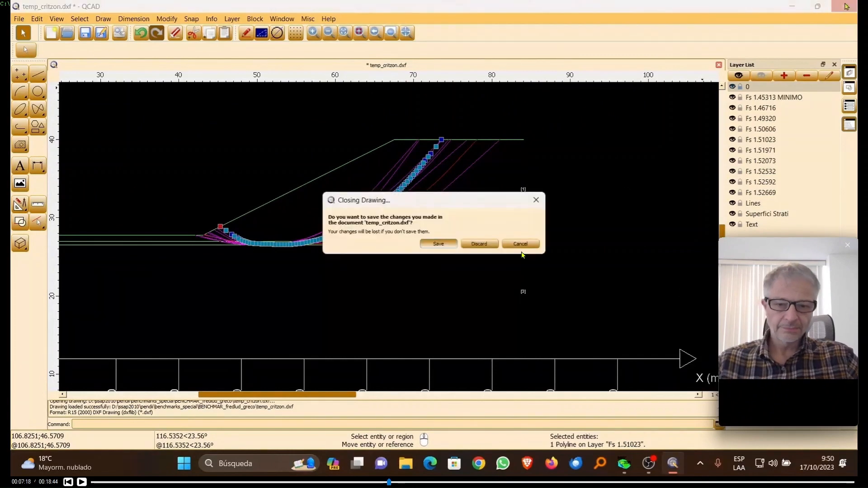
click(480, 244)
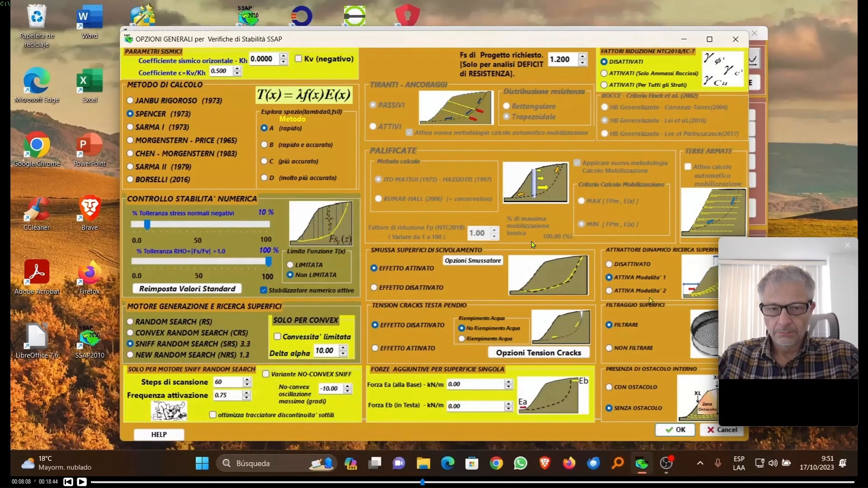
mouse_move(643, 295)
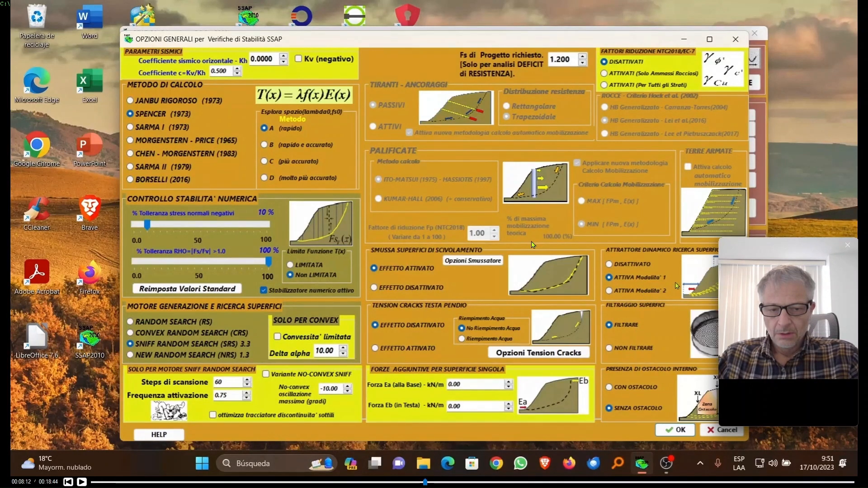
mouse_move(677, 285)
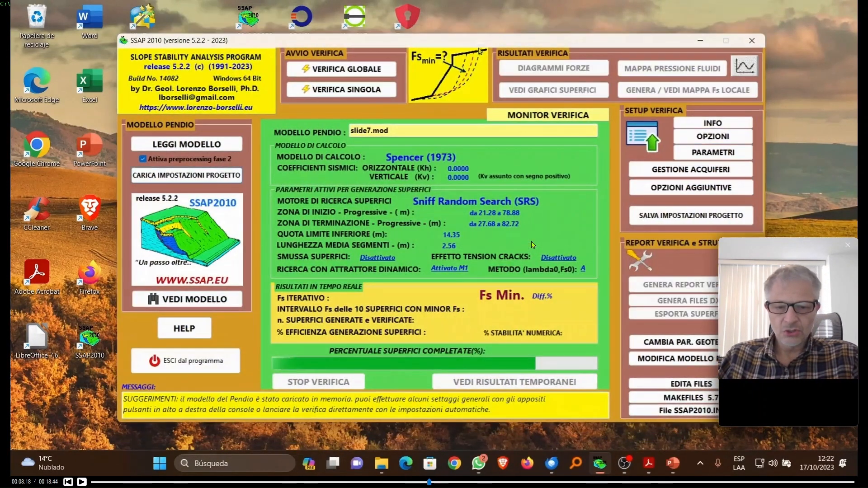
Step: Open the slope model drawing of slide7.mod to examine the slope profile and its thin middle layer
click(204, 302)
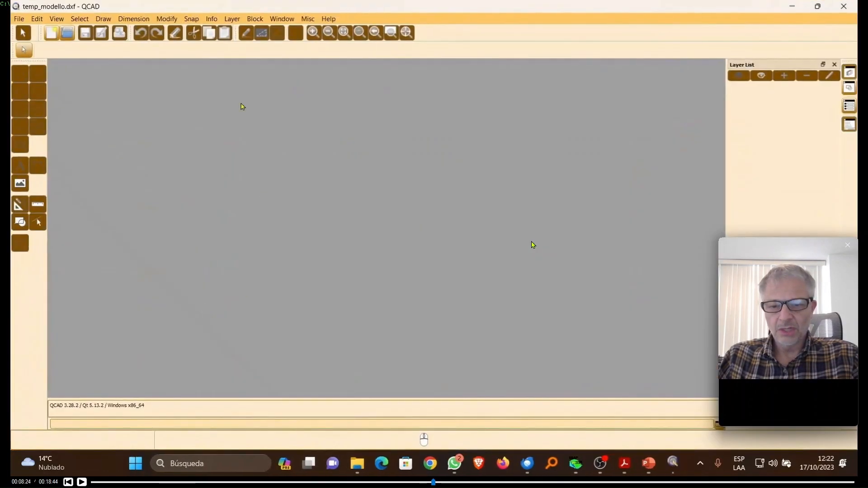
scroll(235, 266, up, 3)
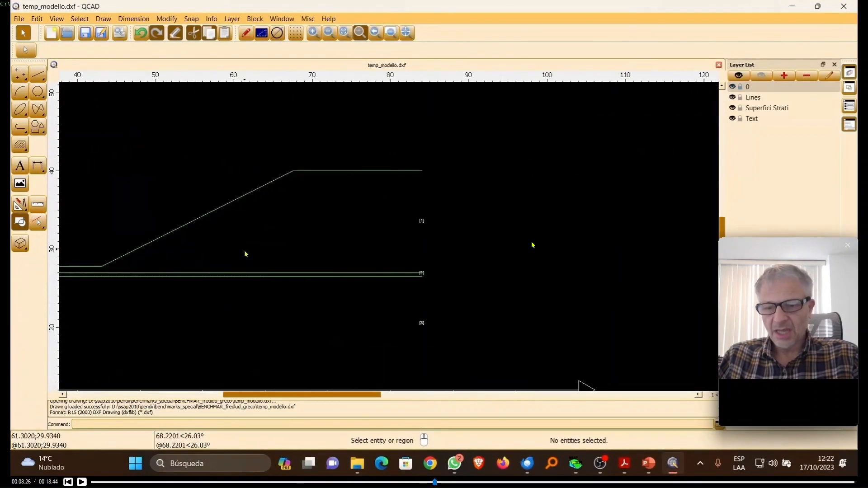
drag(281, 395, 232, 397)
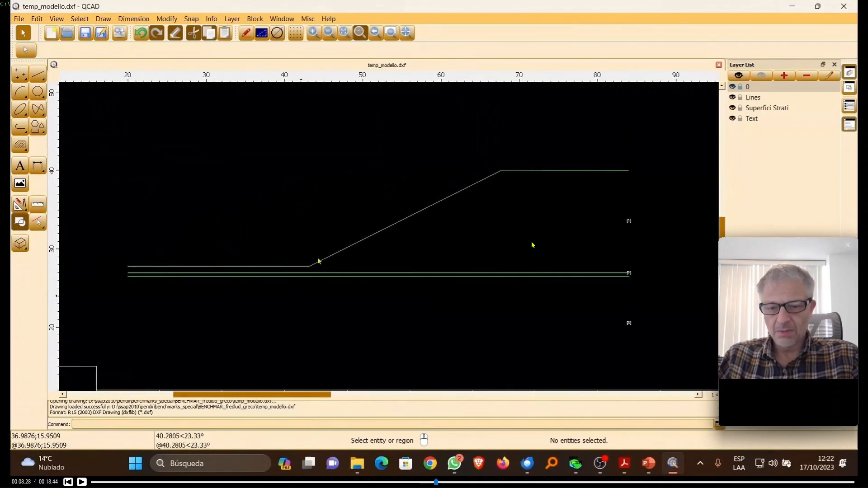
scroll(509, 279, up, 3)
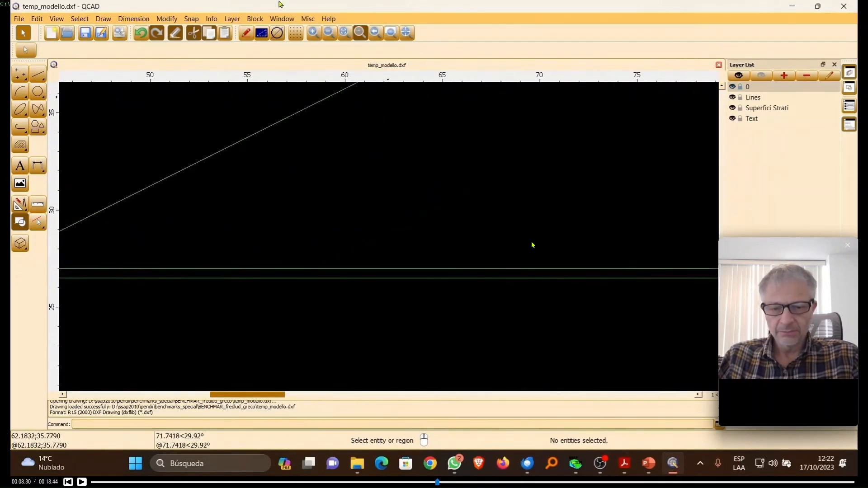
Step: Measure the thickness of the thin middle layer perpendicularly with a point-to-point distance
click(215, 21)
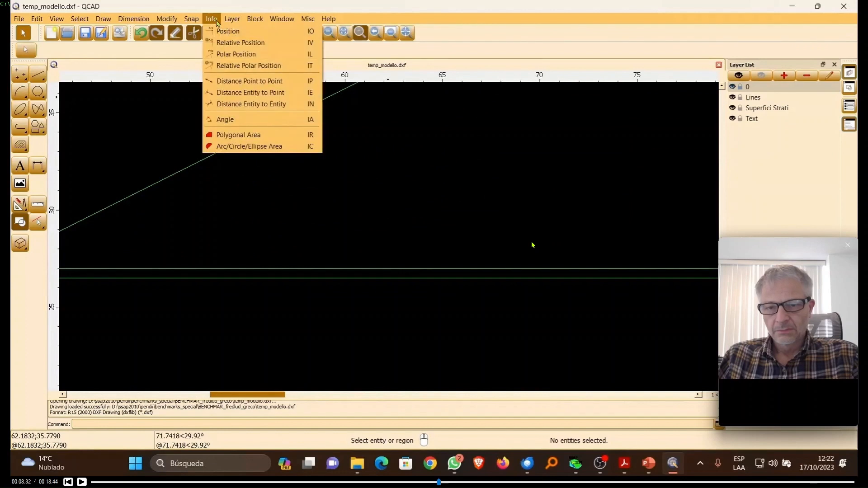
click(240, 81)
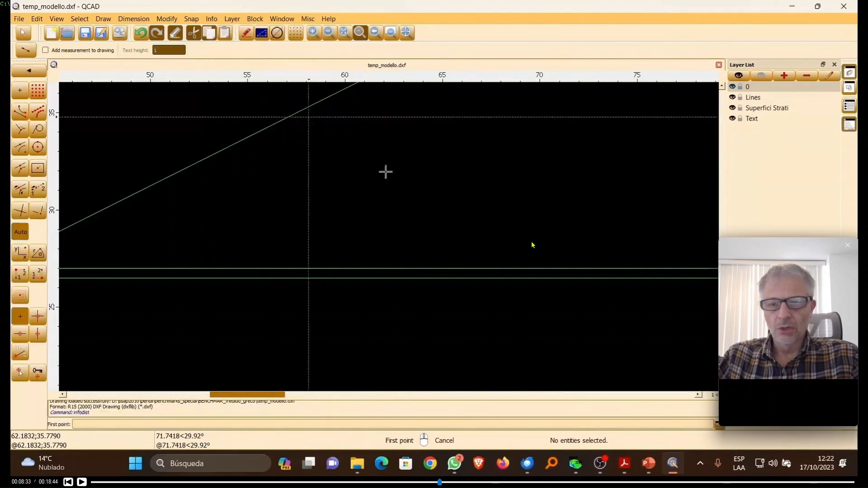
click(430, 269)
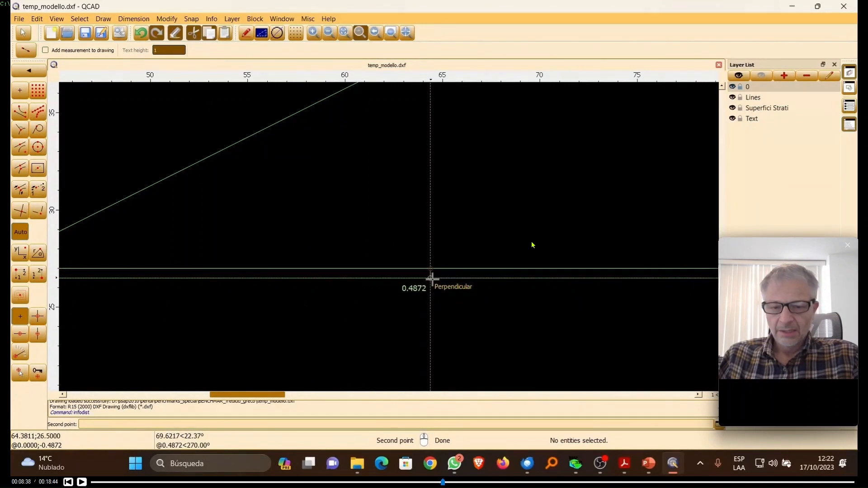
scroll(430, 278, up, 3)
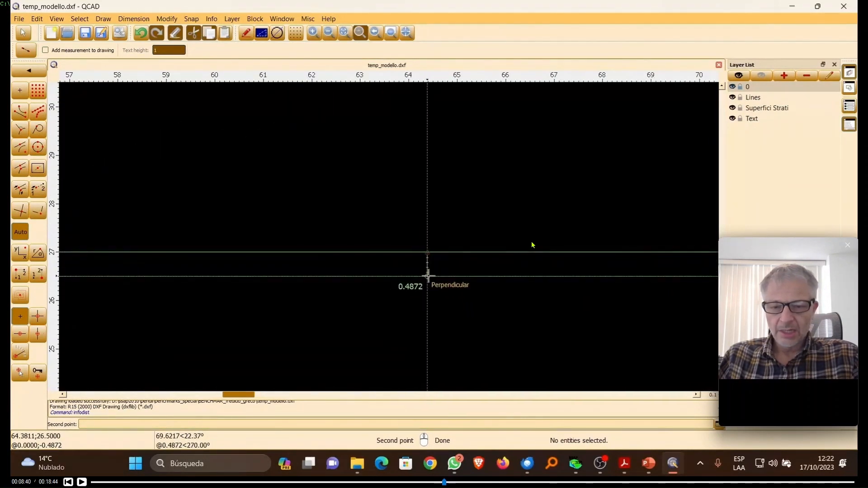
click(426, 274)
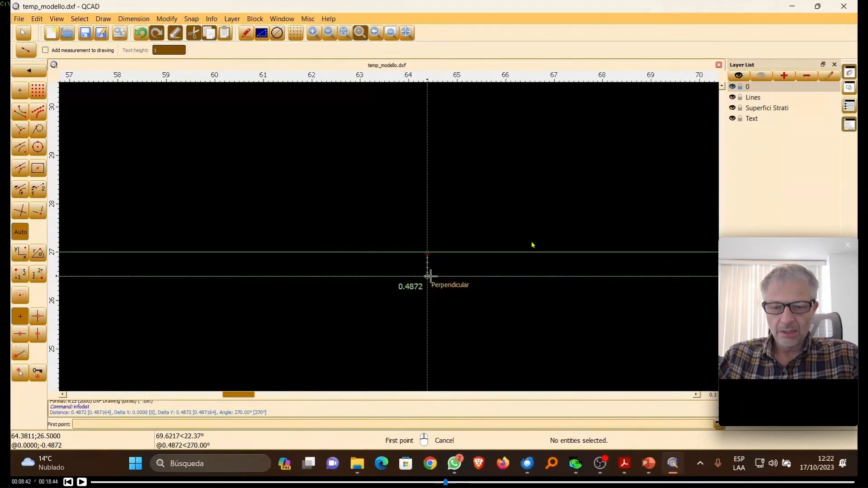
right_click(428, 275)
Step: Examine the geotechnical parameter table of the three layers in the model drawing
scroll(425, 271, down, 8)
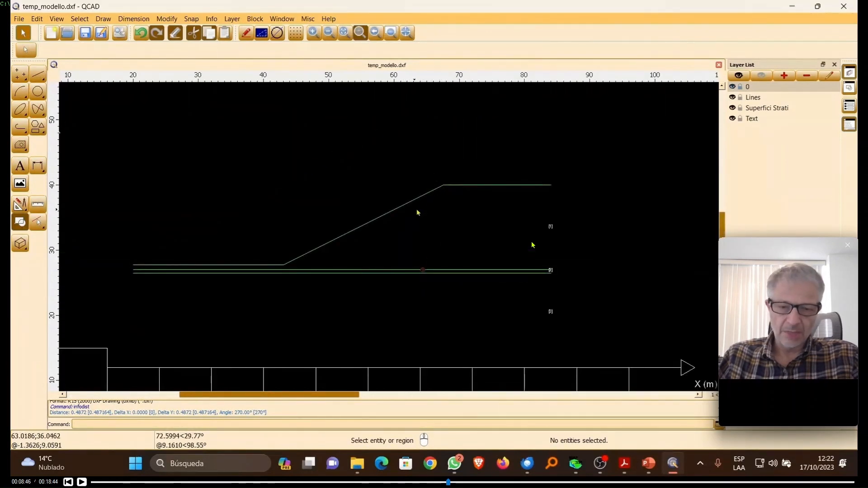
scroll(443, 219, down, 3)
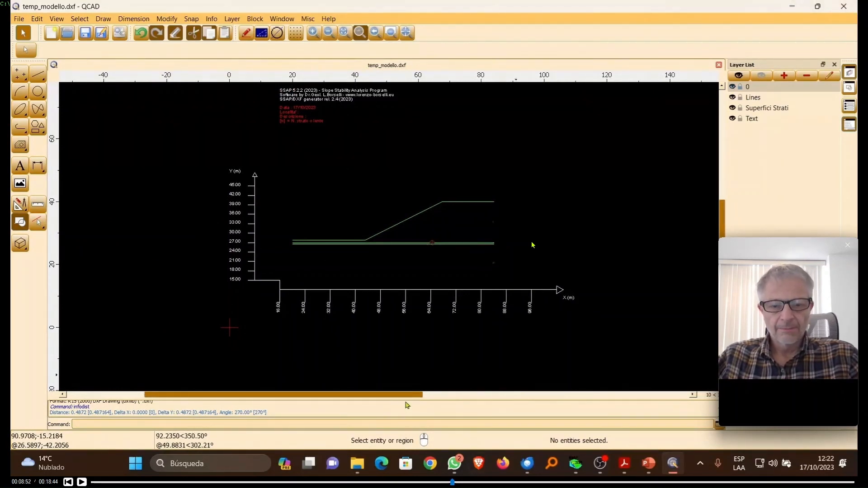
mouse_move(404, 397)
mouse_down()
mouse_move(539, 379)
mouse_move(544, 348)
mouse_up()
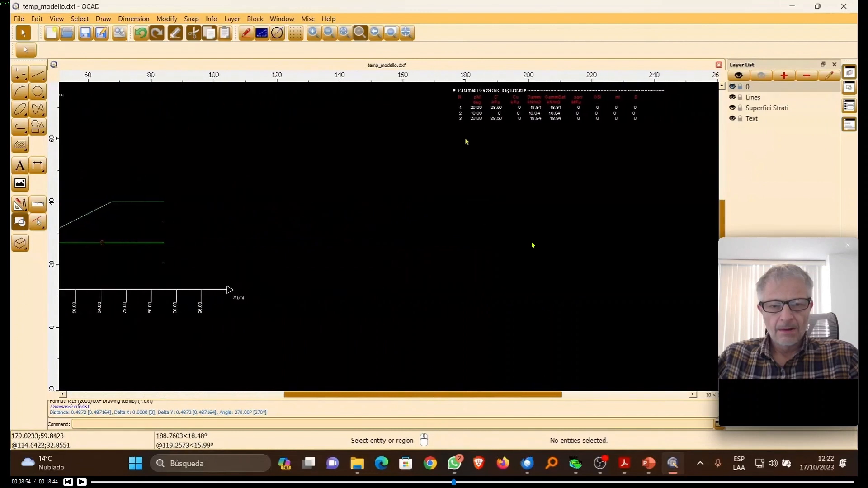
scroll(504, 100, up, 3)
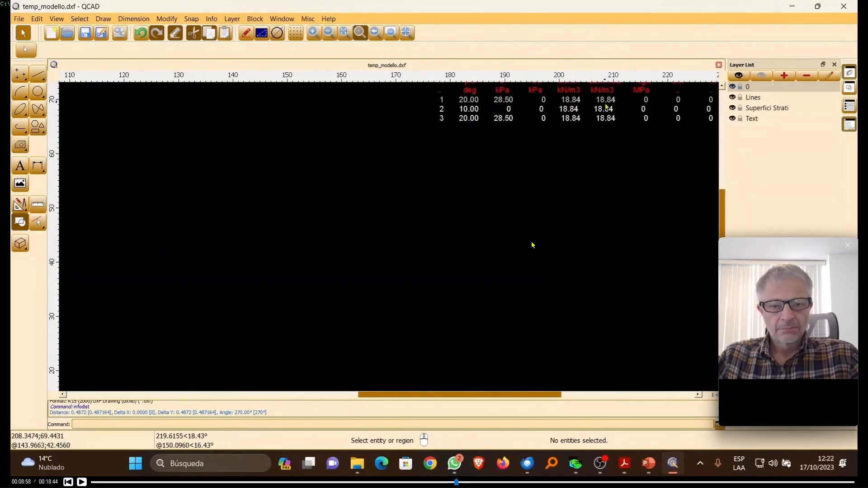
scroll(522, 121, up, 1)
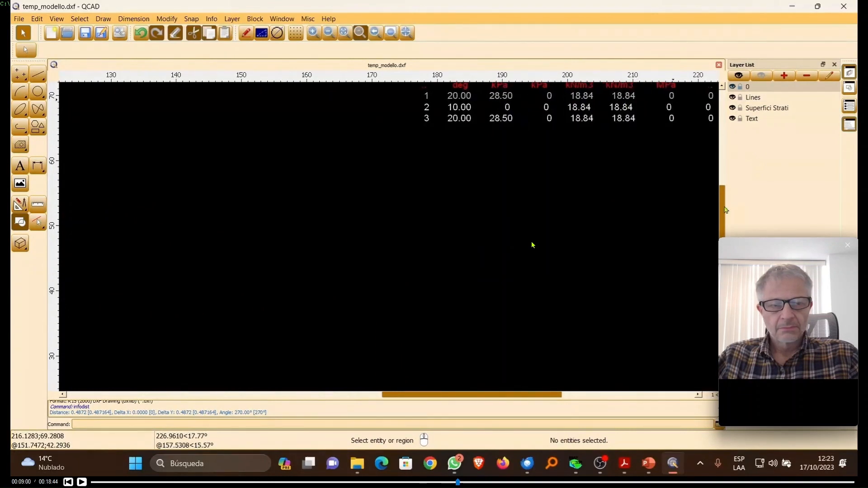
Step: Close the slope model drawing and open the general verification options to review the surface search engine settings
scroll(725, 211, up, 1)
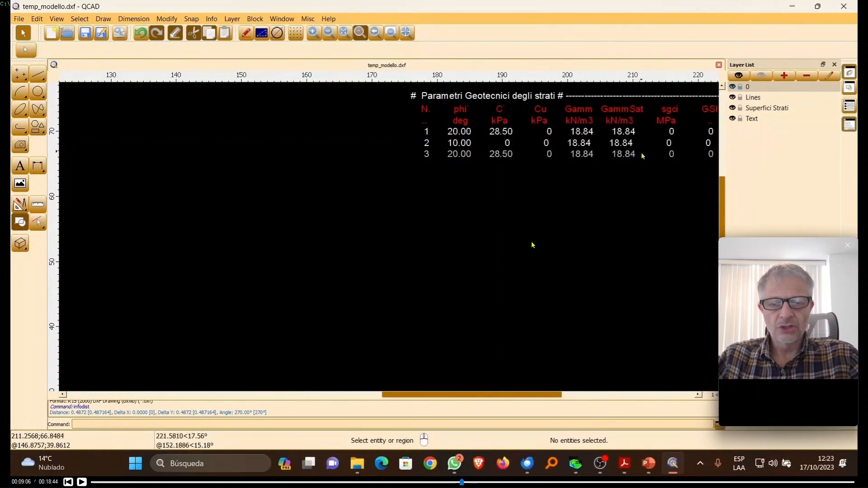
click(850, 5)
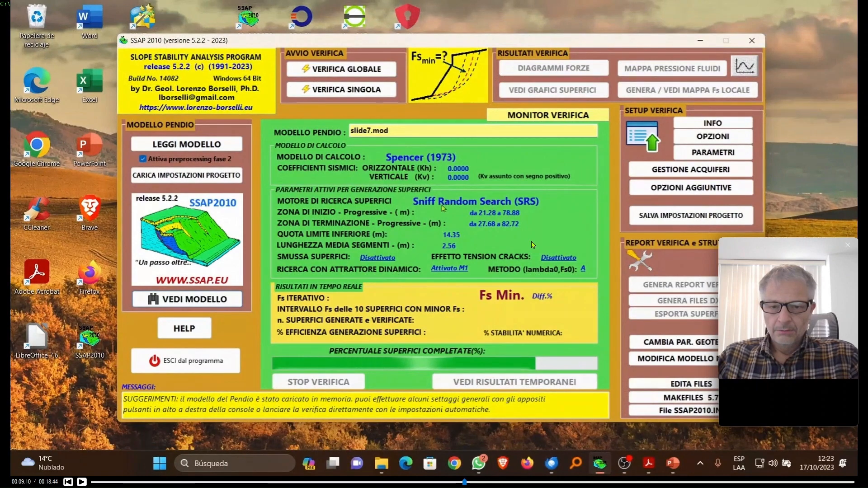
click(713, 136)
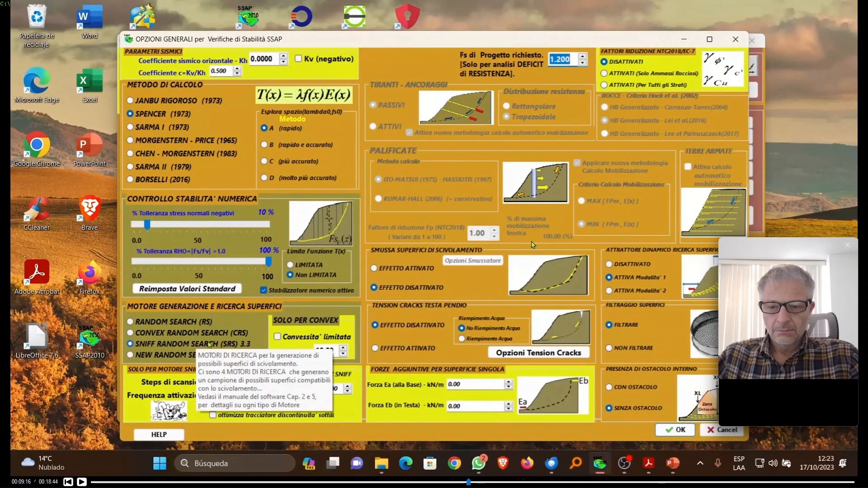
mouse_move(402, 290)
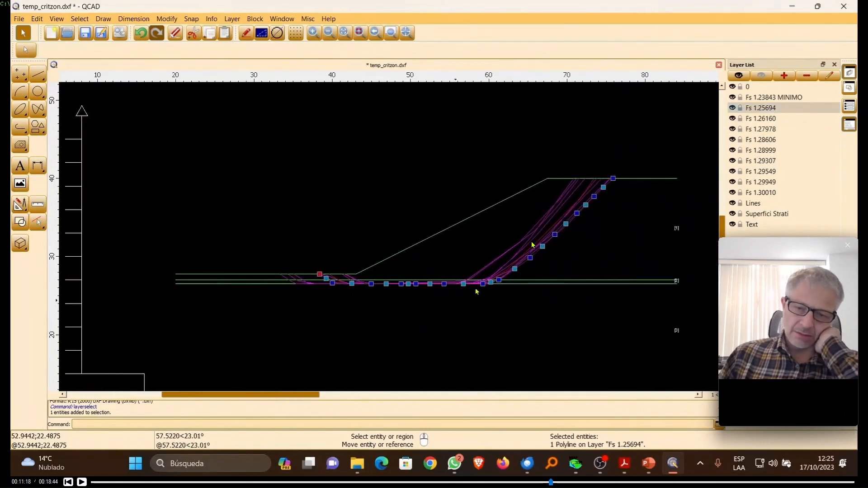
Step: Examine the selected Fs 1.25694 slip surface from the thin layer to the slope crest, and close the drawing without saving
scroll(545, 212, up, 3)
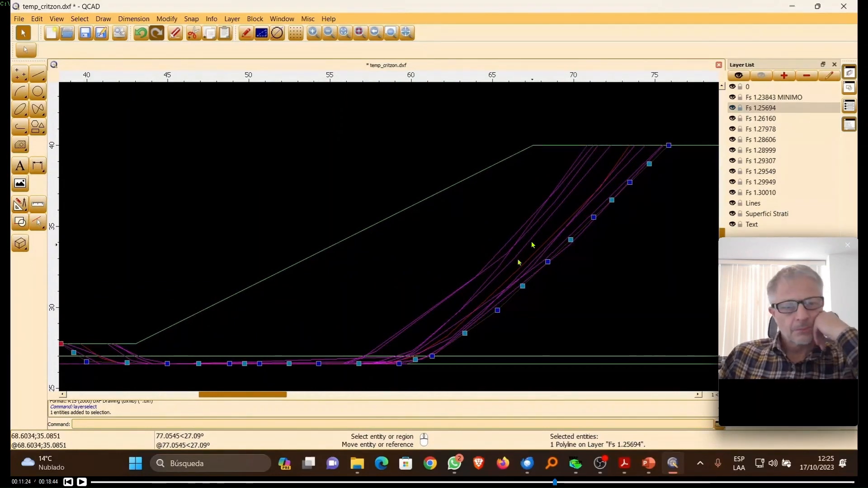
click(844, 7)
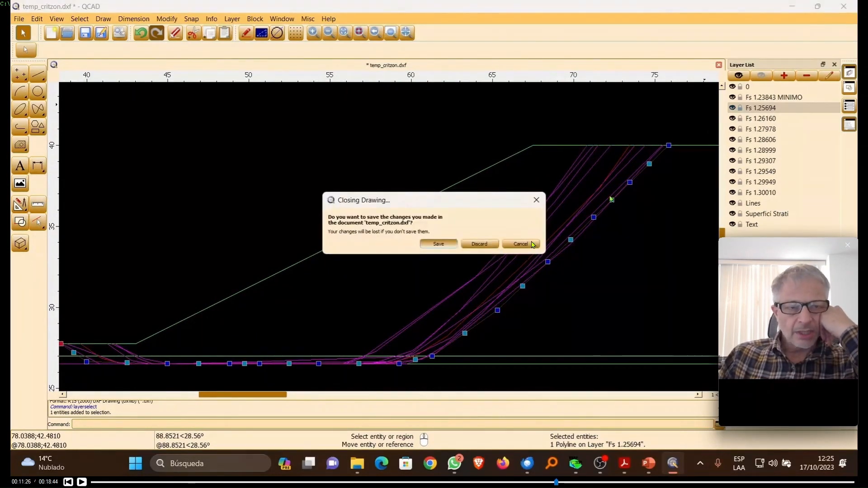
click(478, 245)
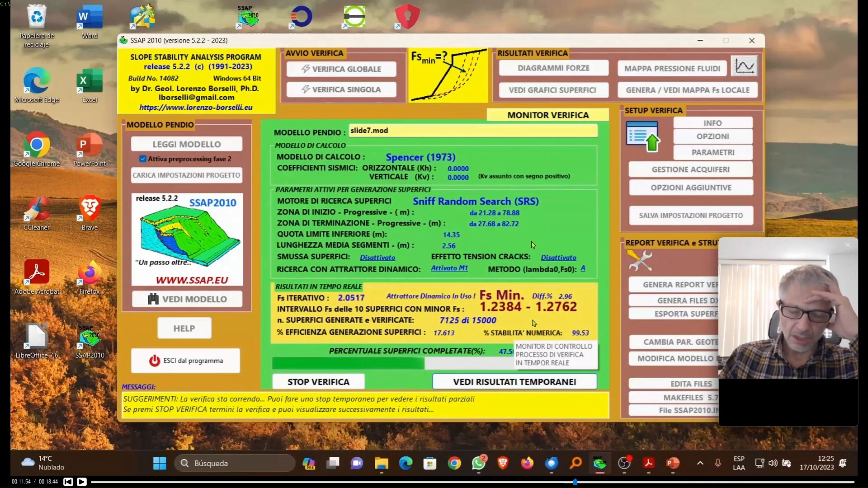
Step: Open the temporary results of the running verification and select the minimum-Fs surface to examine its path along the thin layer
click(507, 381)
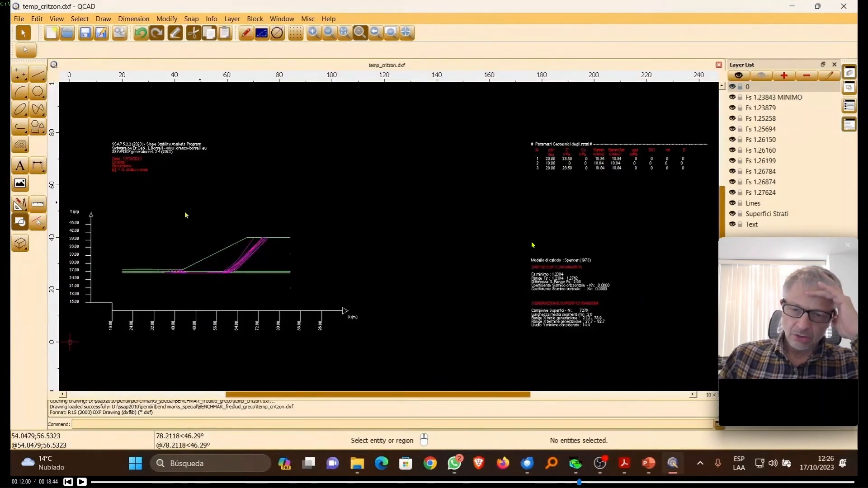
scroll(227, 262, up, 10)
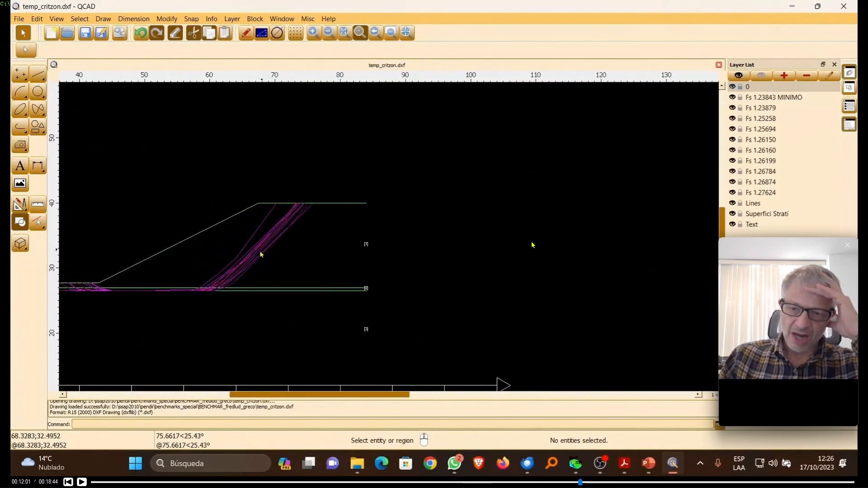
click(273, 227)
scroll(274, 231, down, 8)
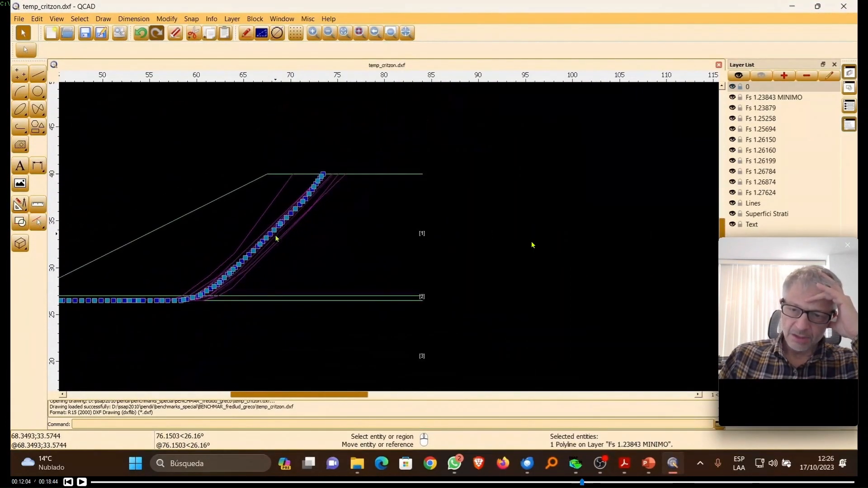
drag(293, 396, 228, 396)
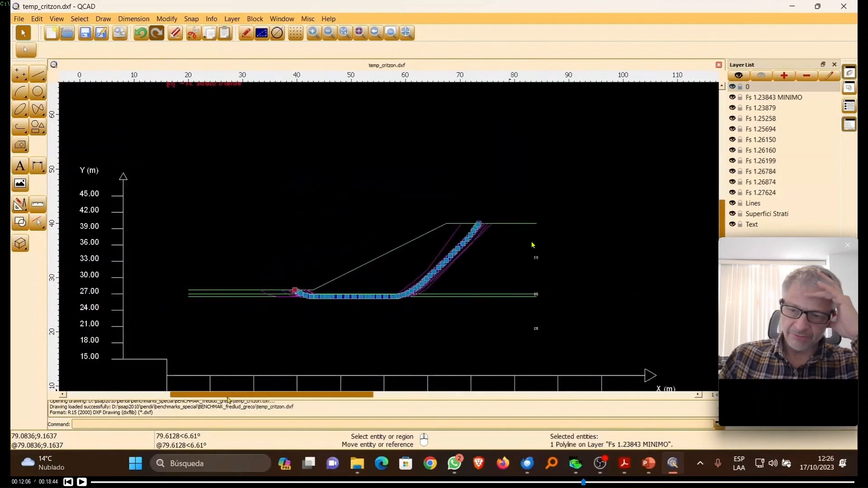
scroll(311, 295, up, 5)
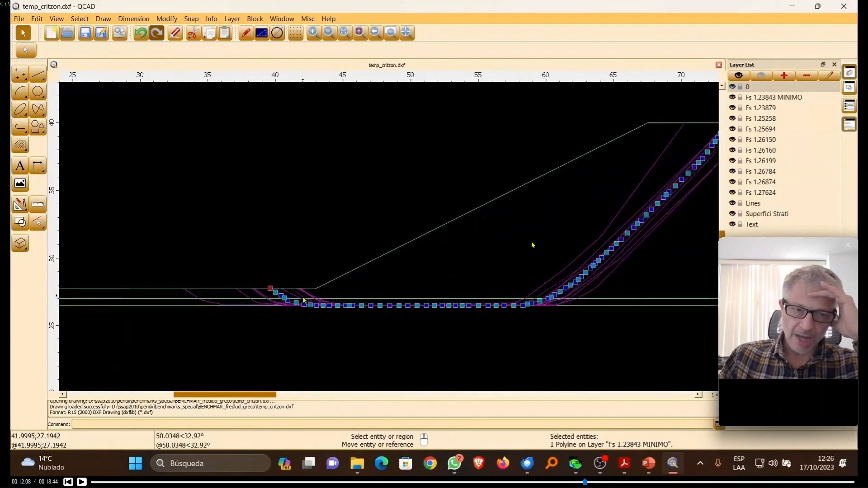
scroll(304, 301, down, 2)
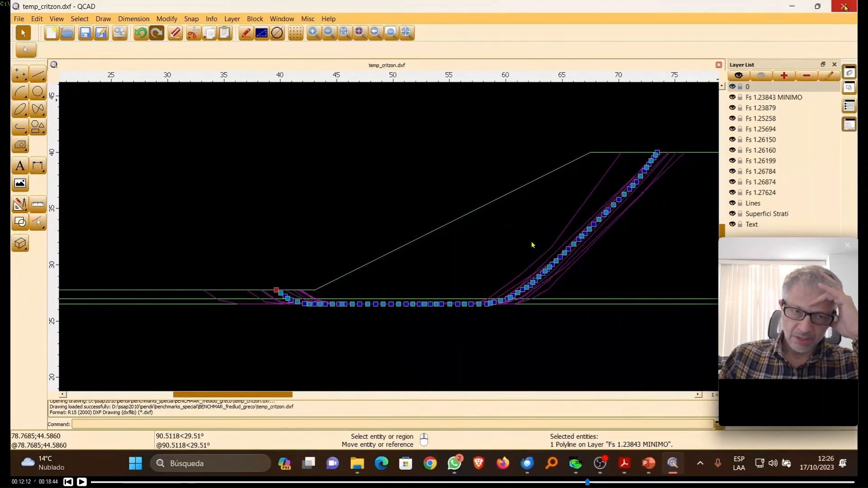
Step: Compare the Fs 1.27624 and Fs 1.26784 surfaces with the minimum-Fs surface by selecting each in turn, and close the drawing
click(614, 165)
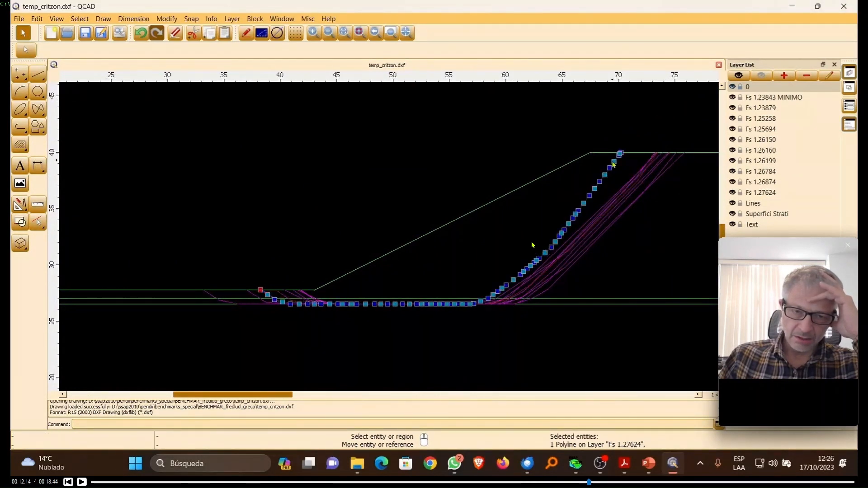
click(656, 184)
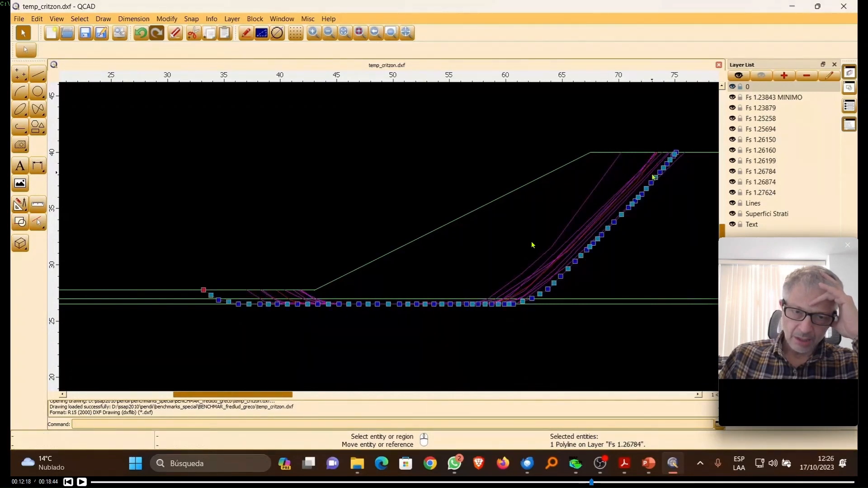
click(647, 171)
click(644, 171)
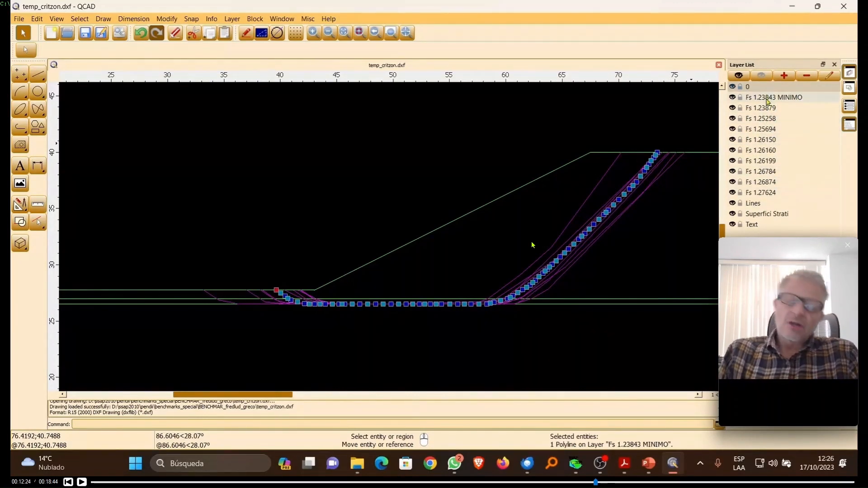
click(842, 7)
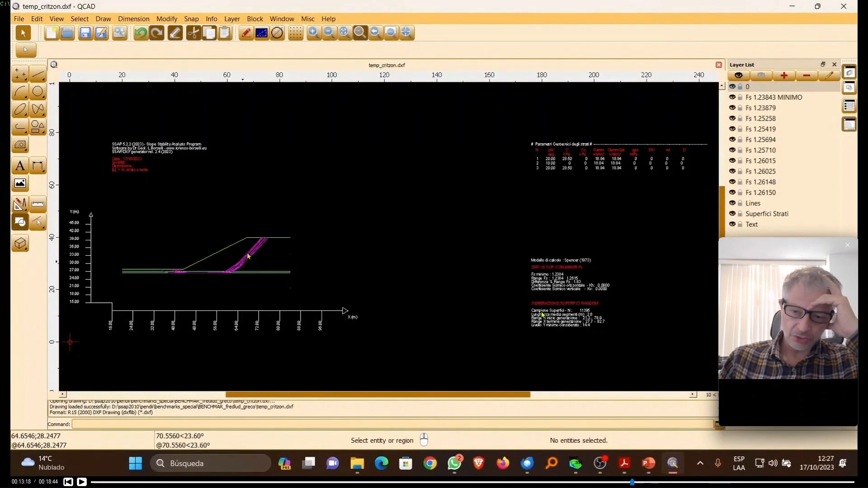
Step: Select the minimum-Fs surface in the updated temporary results to check its path from crest to toe, and close the drawing
scroll(251, 249, up, 10)
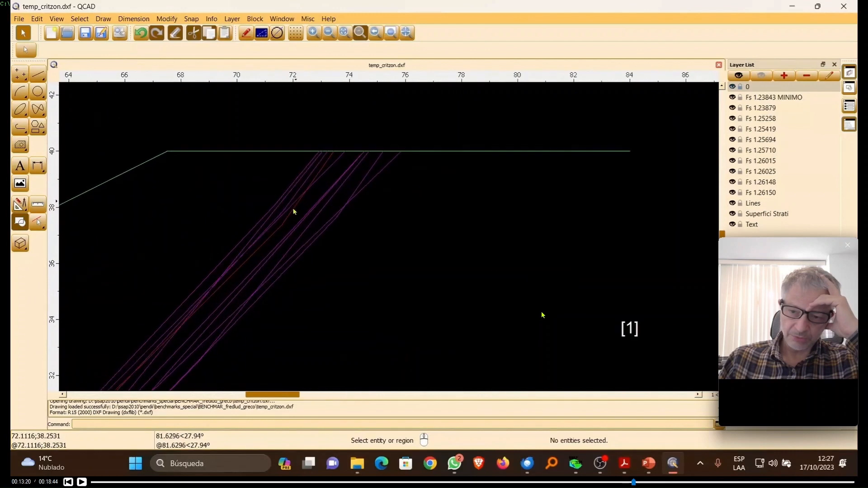
click(287, 220)
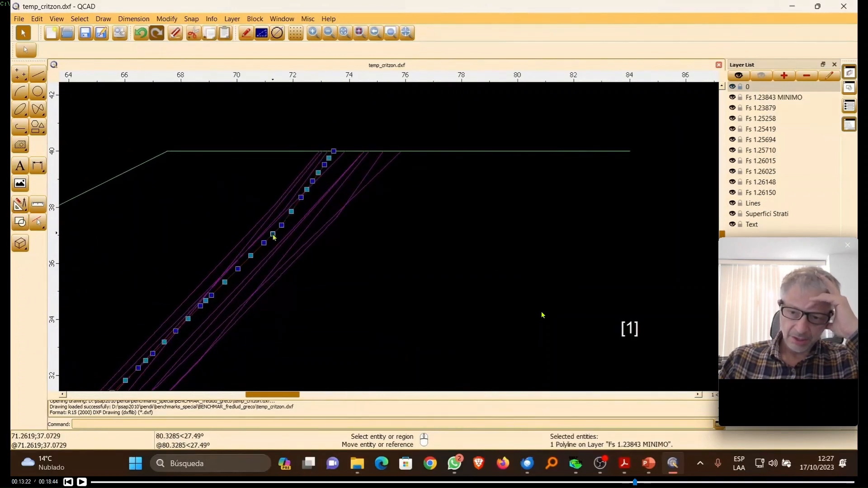
scroll(195, 299, down, 6)
scroll(195, 299, down, 2)
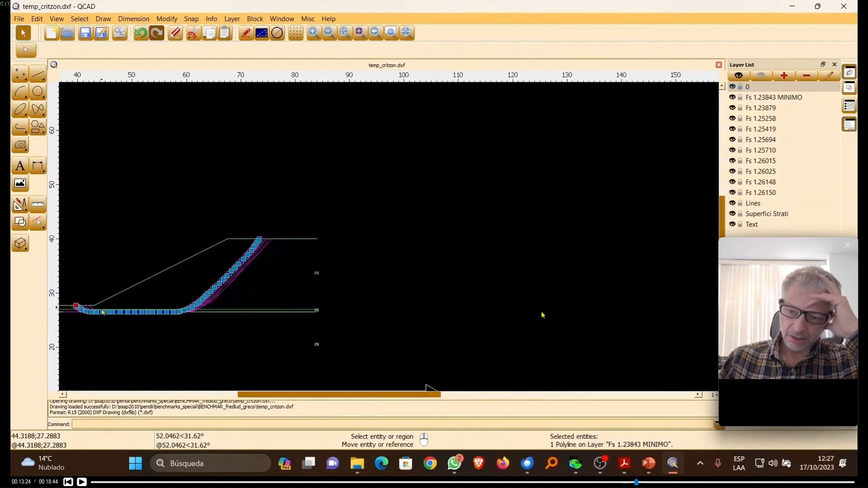
click(845, 8)
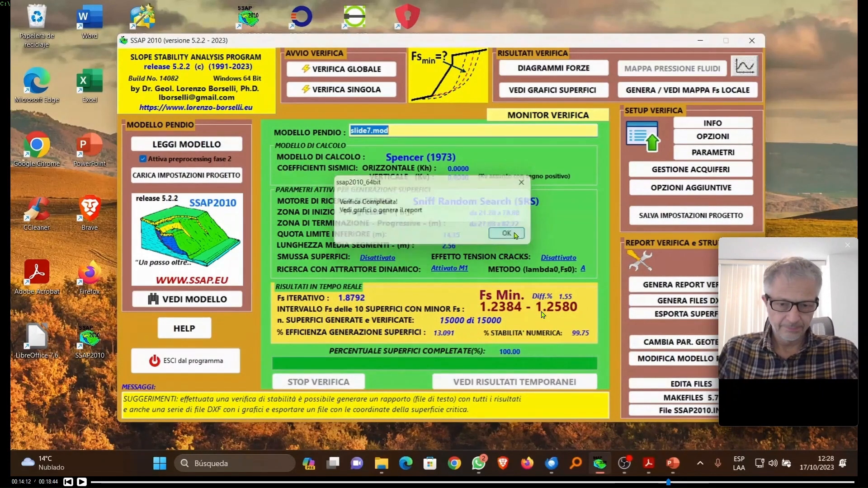
Step: Acknowledge the completed verification and open the graph of the group of 10 surfaces with the lowest Fs
click(506, 233)
click(539, 90)
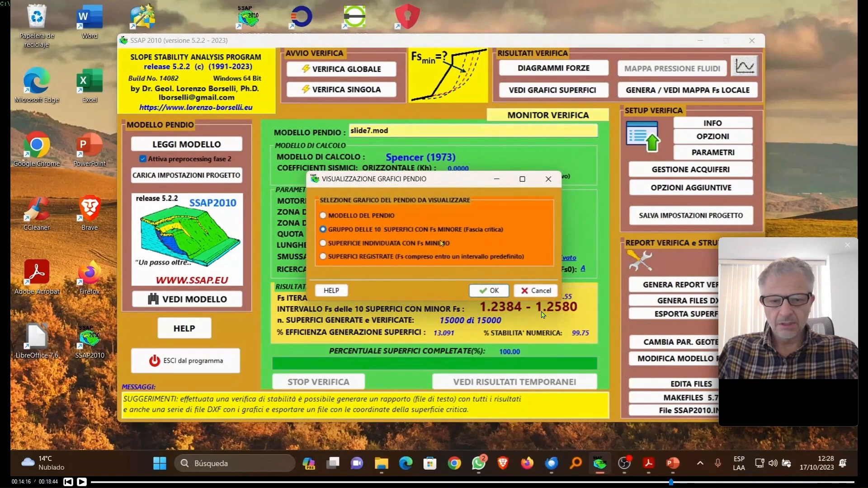
click(488, 291)
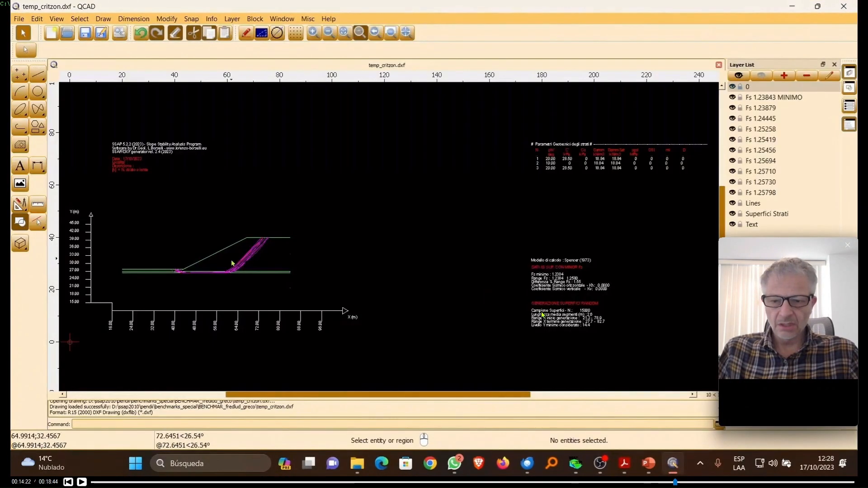
Step: Select the Fs 1.25258 surface in the final results and follow its path along the thin layer to the toe
scroll(232, 263, up, 6)
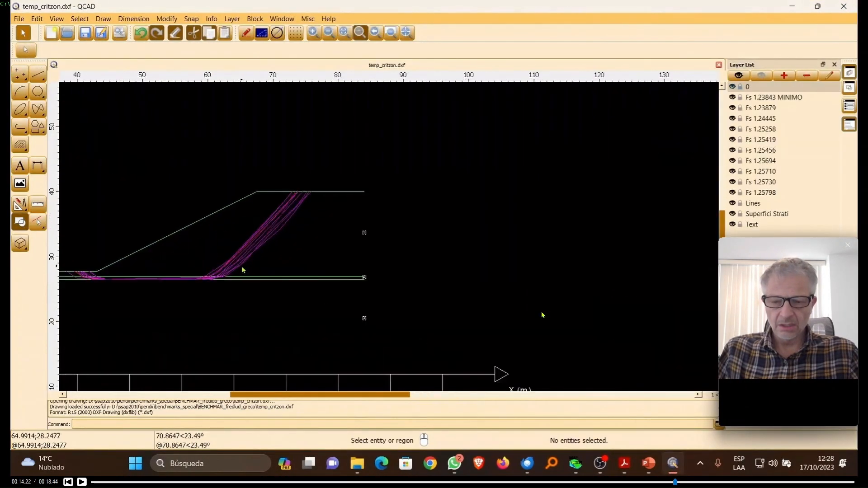
click(276, 206)
scroll(232, 278, down, 3)
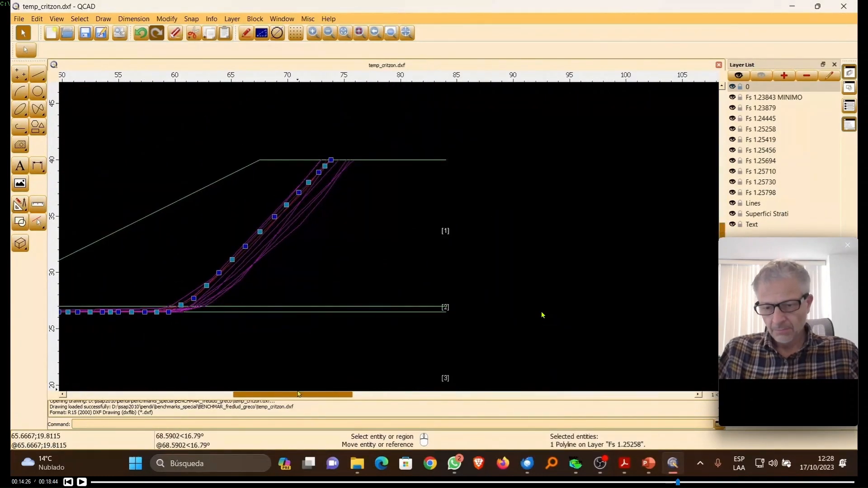
drag(301, 396, 246, 385)
scroll(308, 316, up, 5)
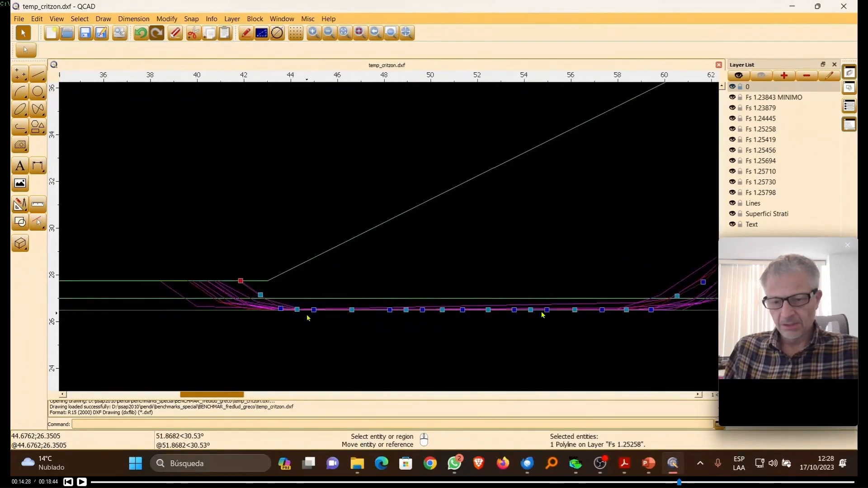
Step: Select the minimum-Fs surface near the slope toe to examine how it enters the thin layer
scroll(271, 303, up, 4)
click(216, 319)
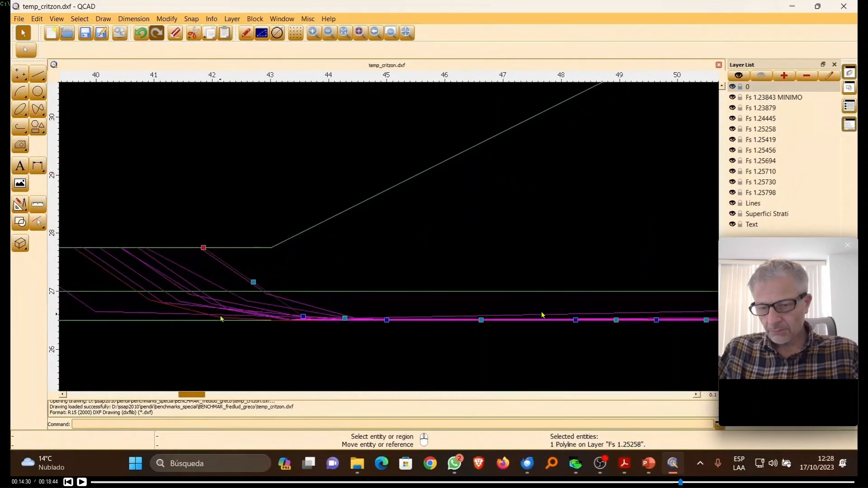
click(184, 311)
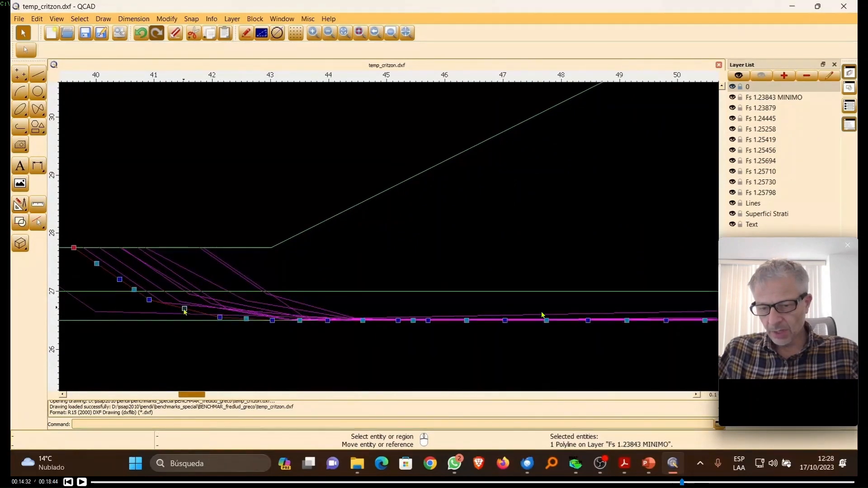
scroll(197, 312, down, 7)
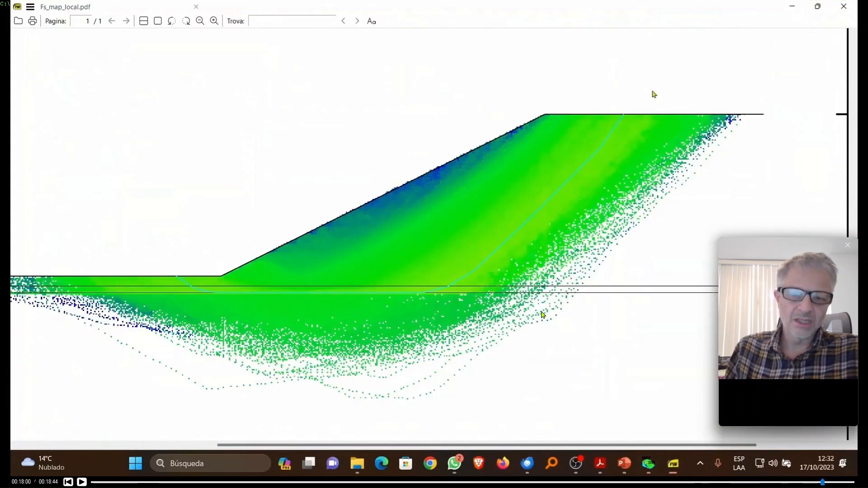
Step: Examine the local Fs map around the critical surface and the thin layer in Fs_map_local.pdf
scroll(409, 245, down, 2)
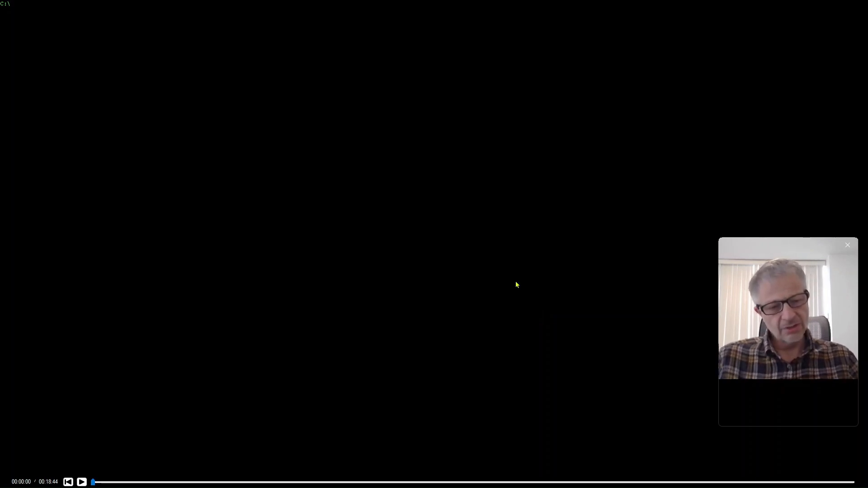
mouse_move(729, 310)
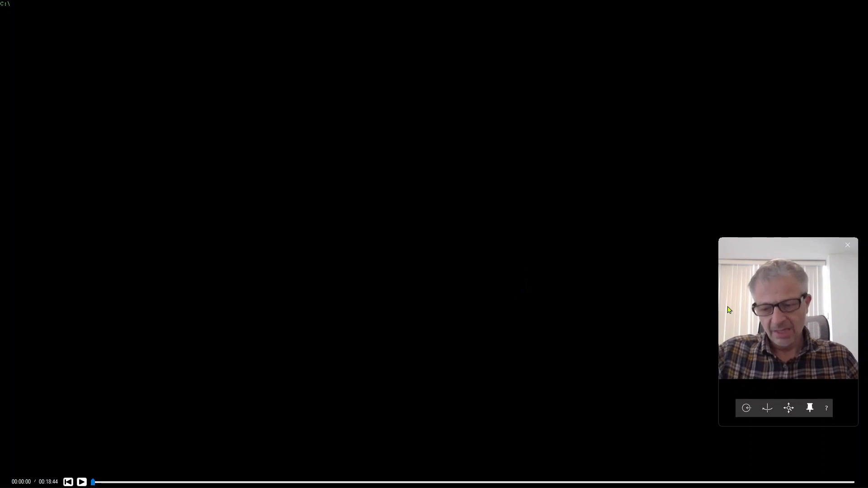